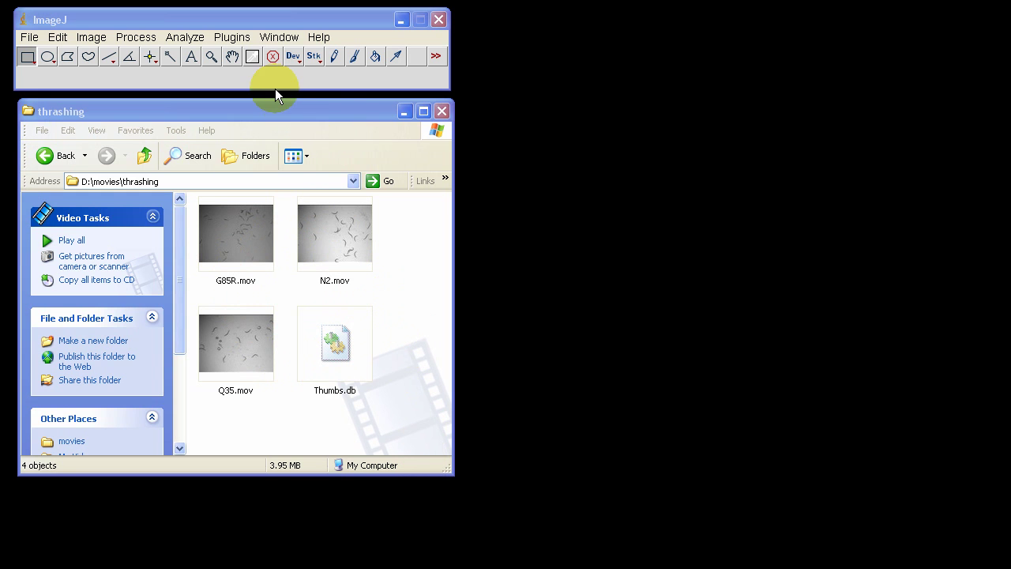
# Launch wrMTrck Batch from Plugins and choose D:\movies\thrashing as the folder to process
pyautogui.click(230, 40)
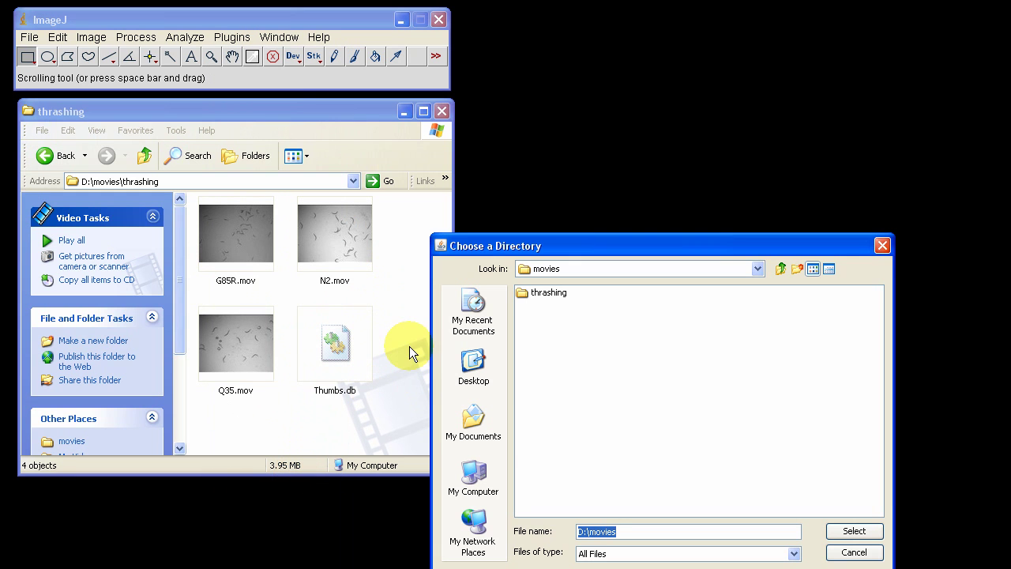
pyautogui.moveTo(496, 247); pyautogui.dragTo(541, 170)
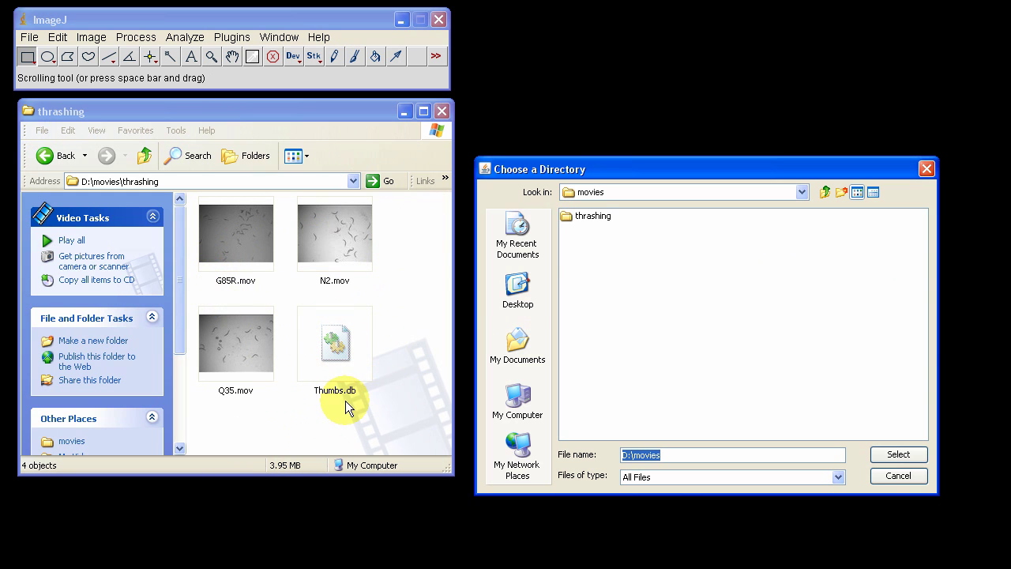
pyautogui.click(588, 215)
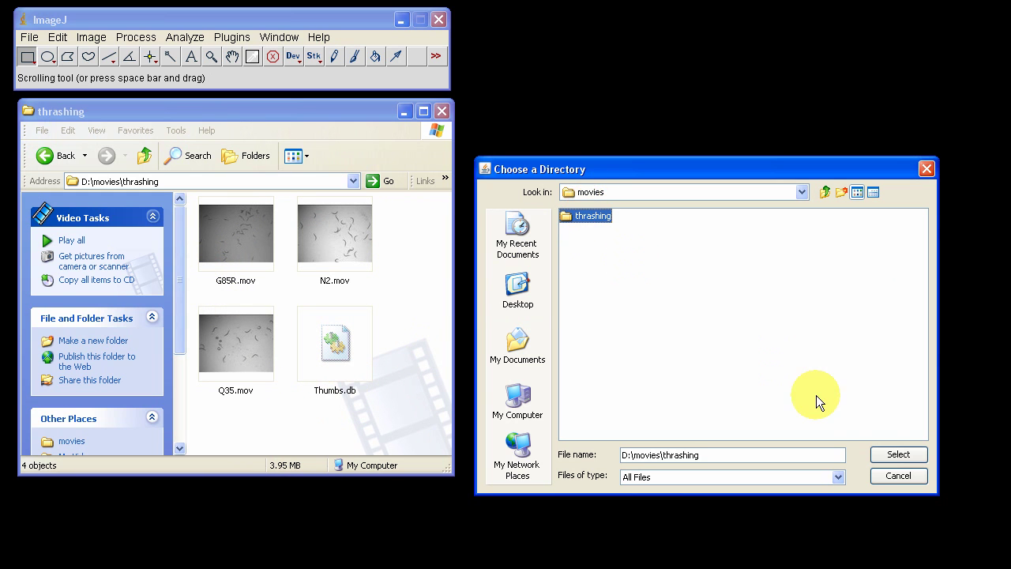
pyautogui.click(893, 454)
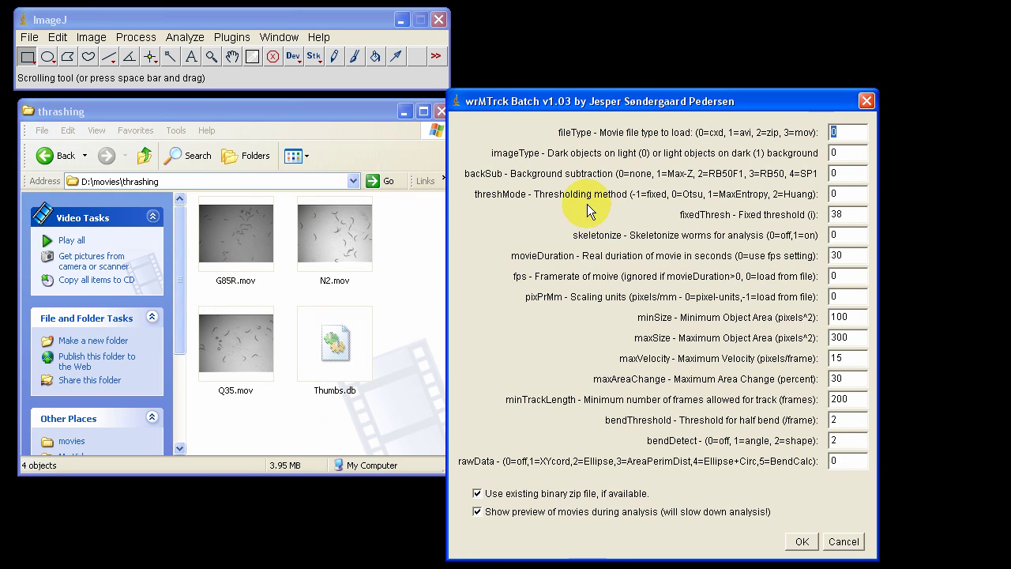
# In the batch dialog, keep fileType 3 for .mov movies and set backSub to 2 (RB50F1)
pyautogui.moveTo(544, 105); pyautogui.dragTo(560, 91)
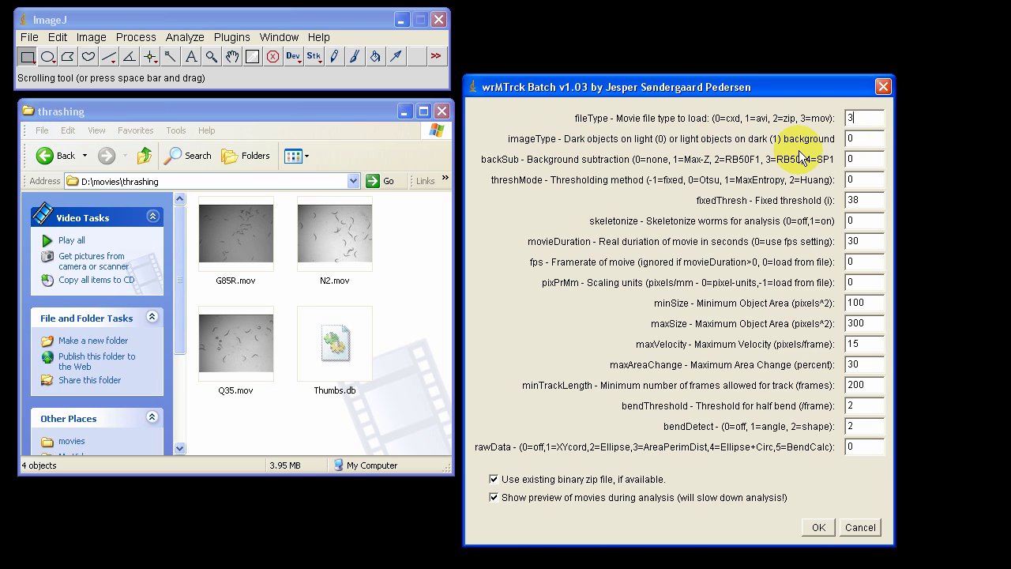
pyautogui.press('Tab')
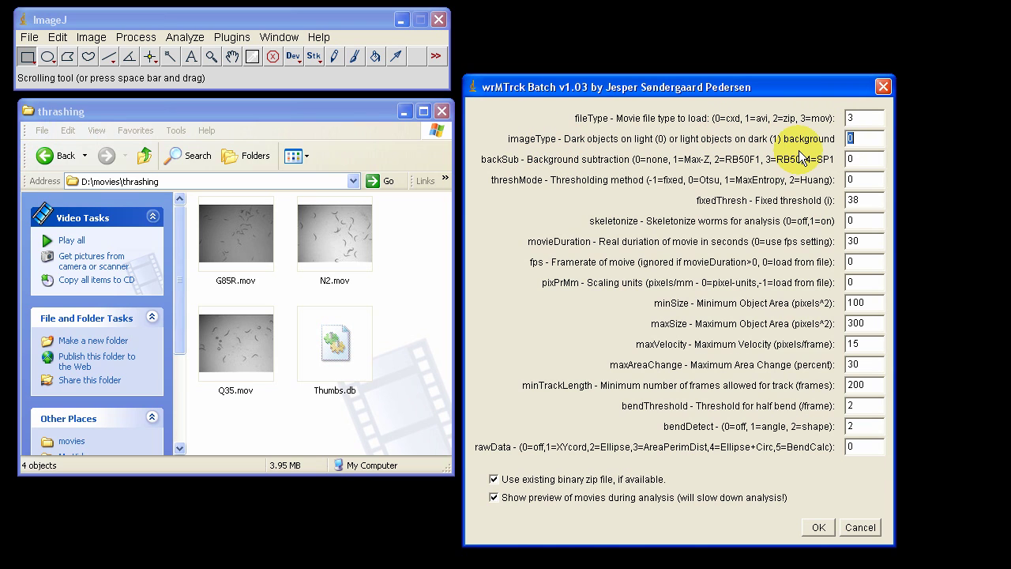
pyautogui.click(855, 159)
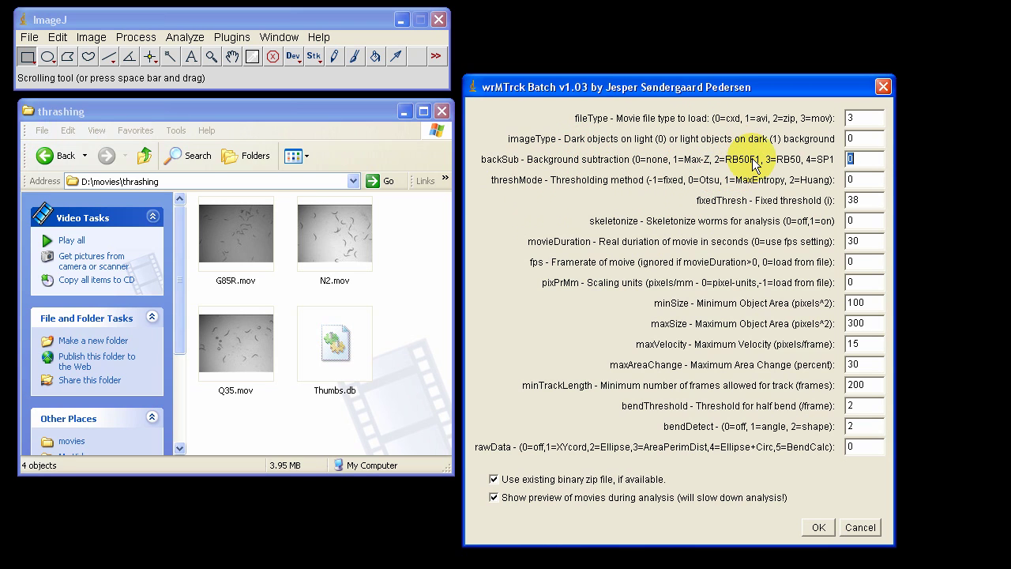
pyautogui.write('2')
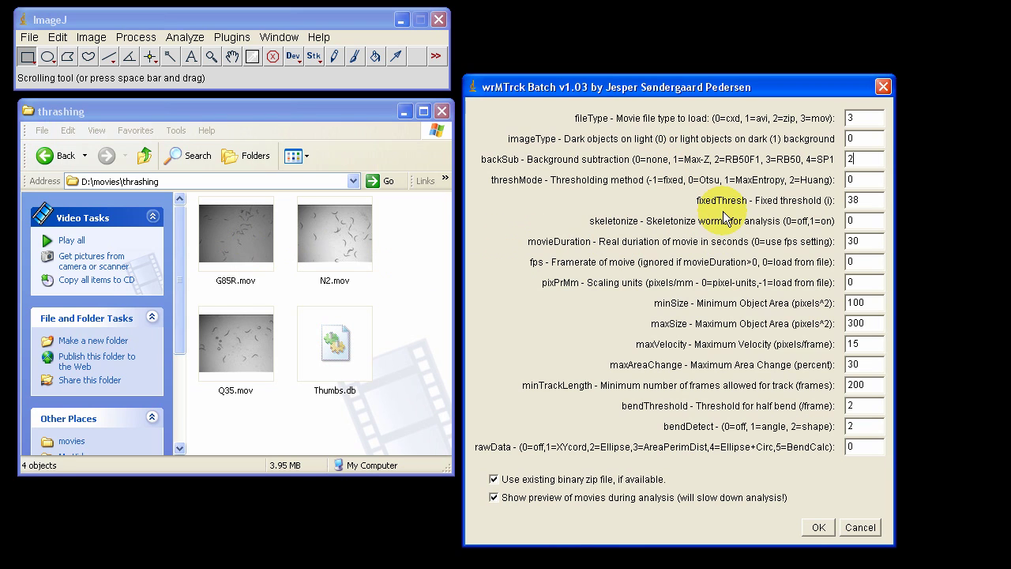
pyautogui.click(859, 181)
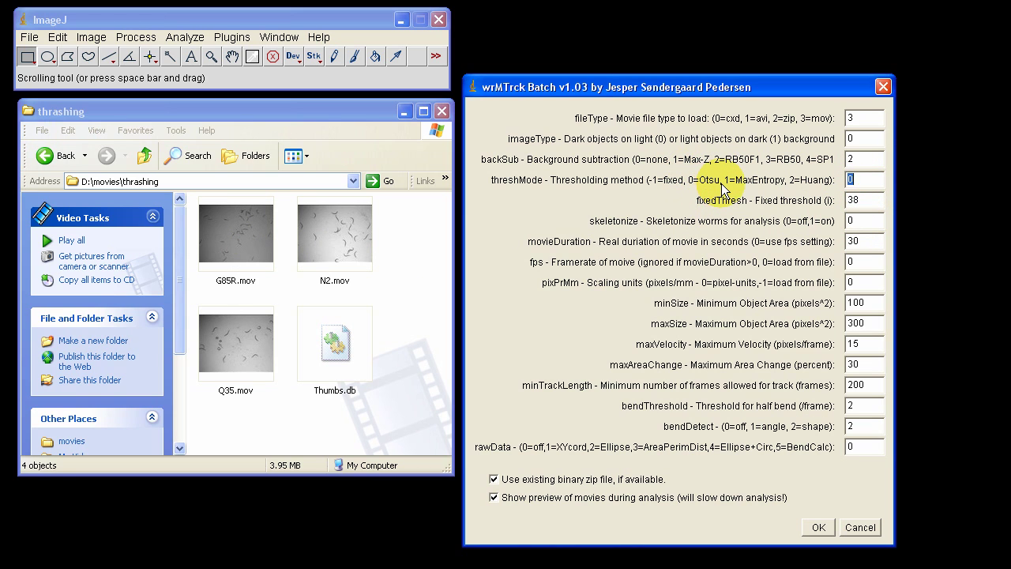
pyautogui.doubleClick(862, 200)
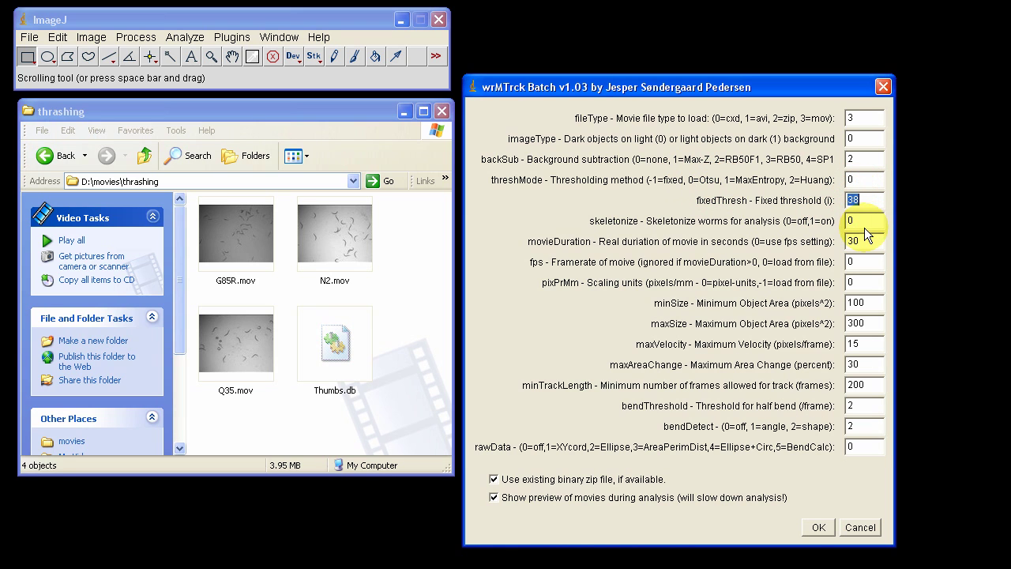
pyautogui.press('Tab')
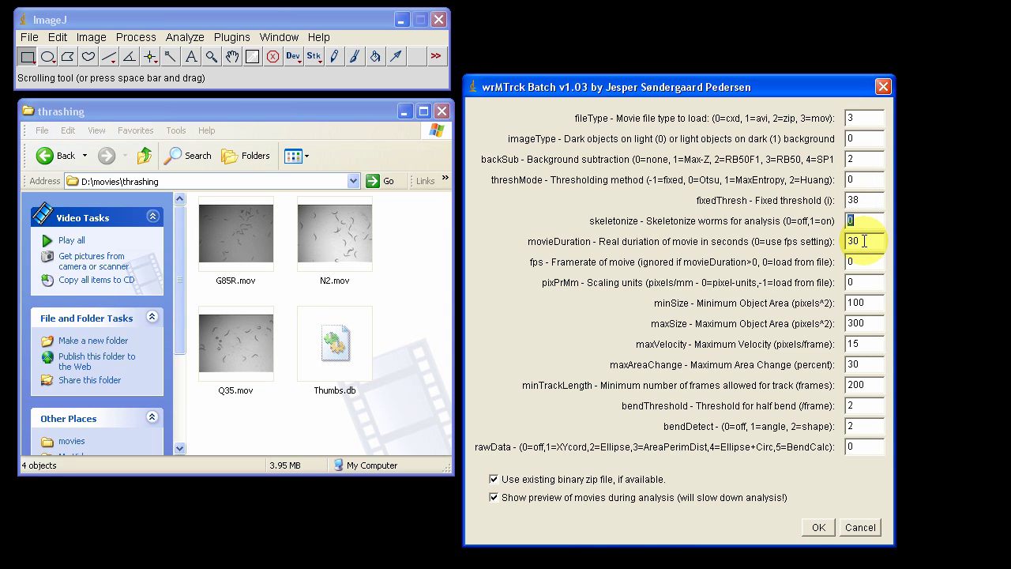
pyautogui.press('Tab')
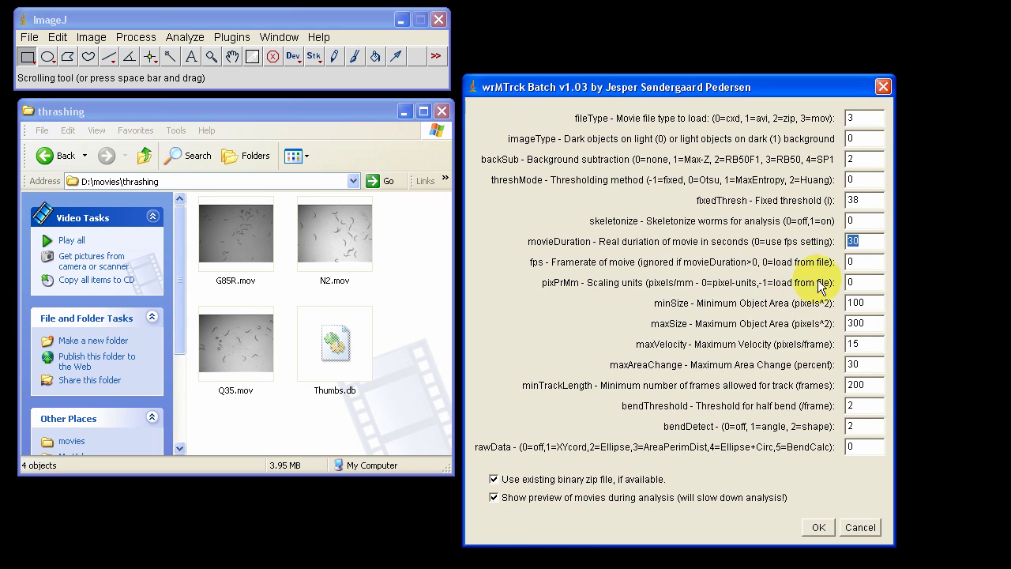
pyautogui.doubleClick(852, 262)
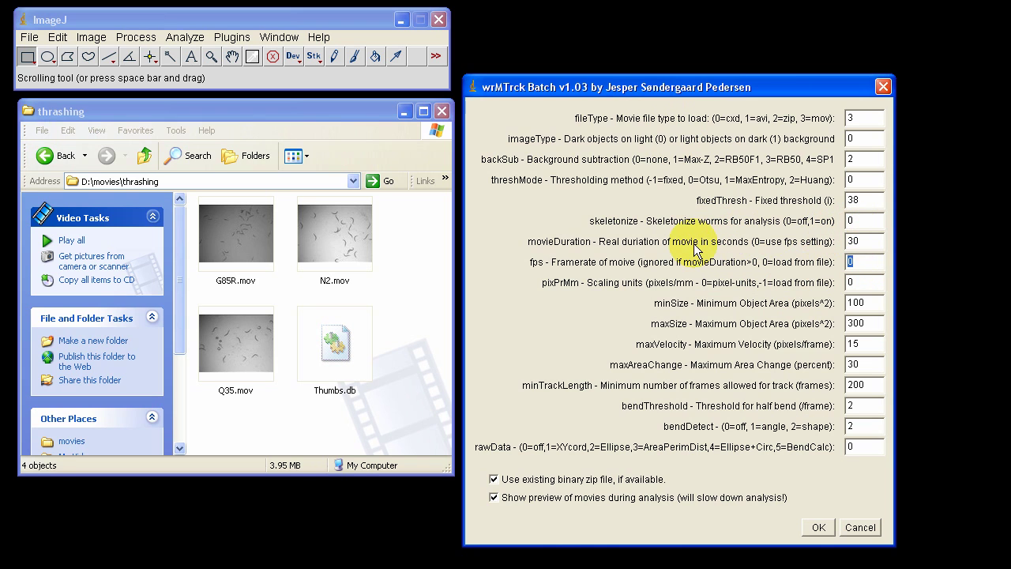
pyautogui.doubleClick(853, 283)
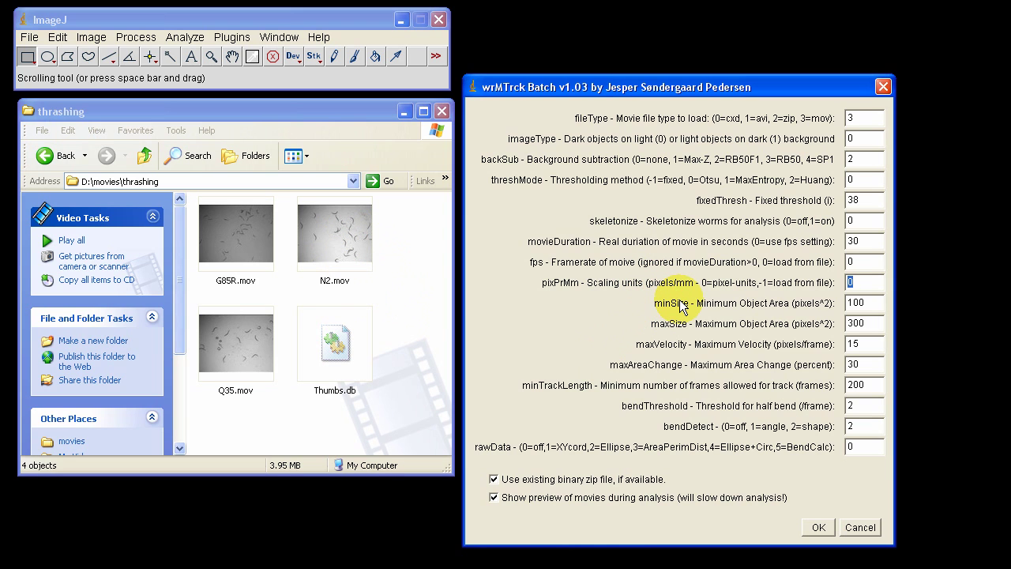
# Enter pixPrMm 60, maxVelocity 10, minTrackLength 100 and bendThreshold 1.5, then run the batch
pyautogui.write('60')
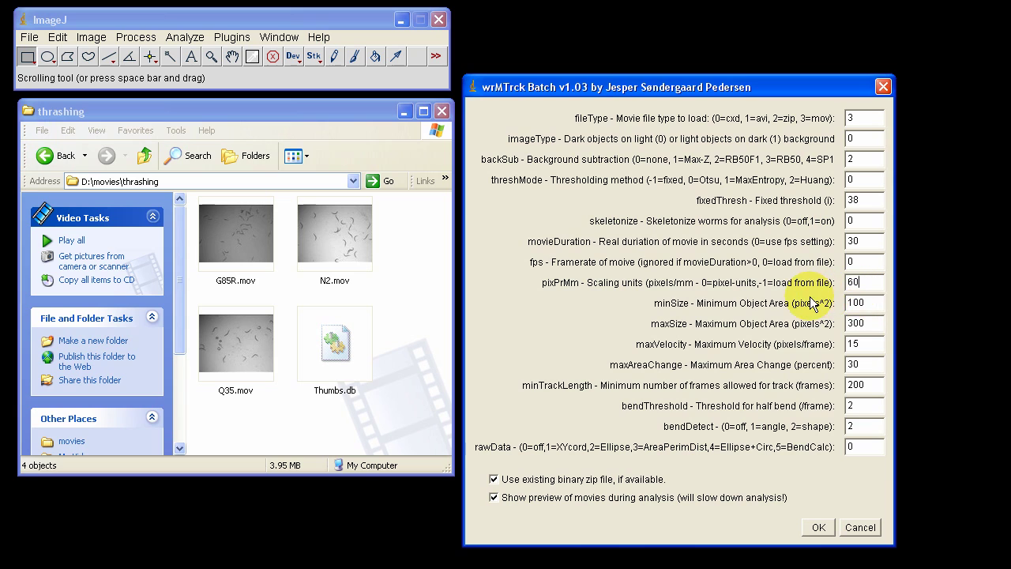
pyautogui.click(862, 282)
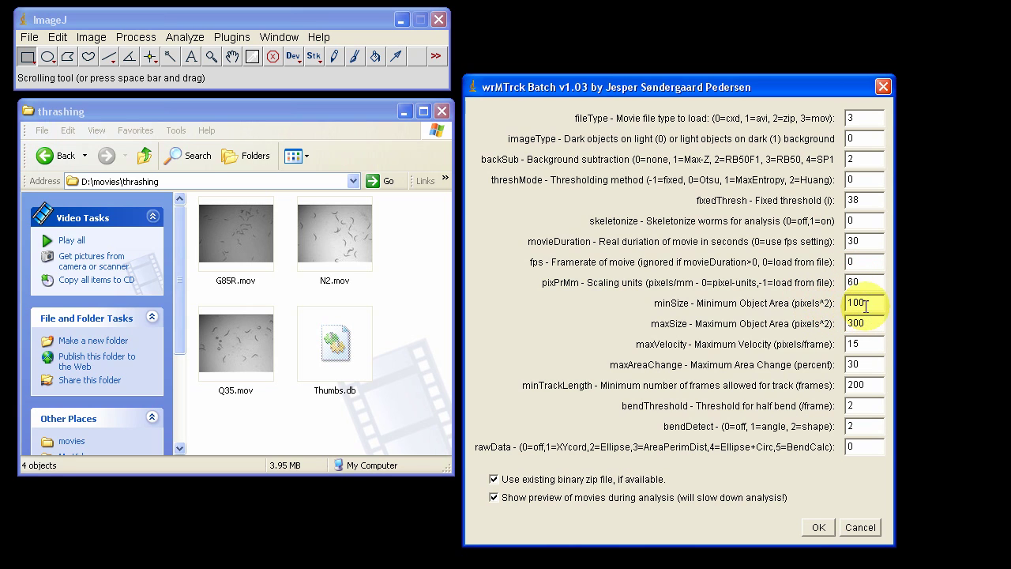
pyautogui.doubleClick(871, 345)
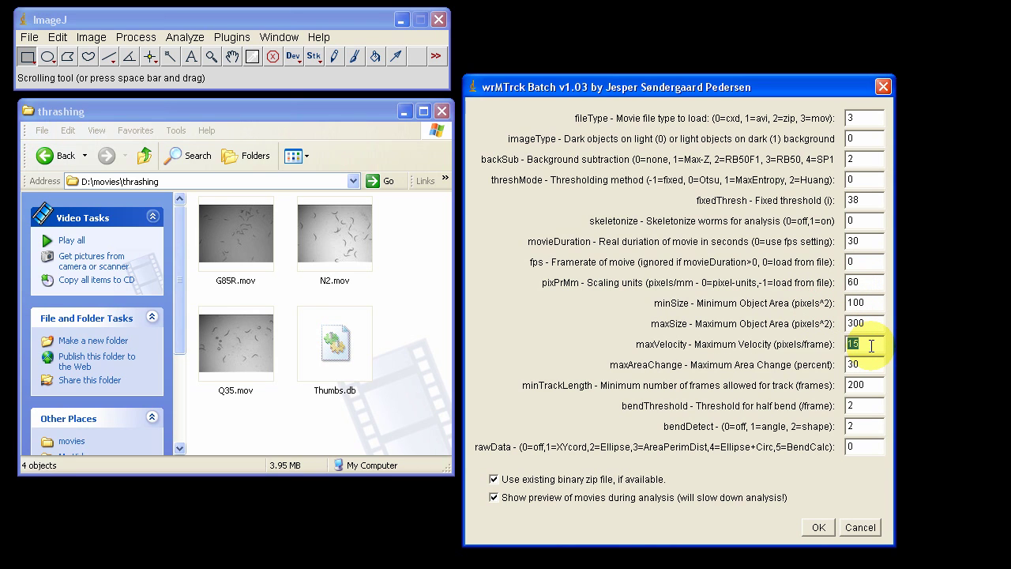
pyautogui.write('10')
pyautogui.press('Tab')
pyautogui.press('Tab')
pyautogui.write('10')
pyautogui.click(819, 531)
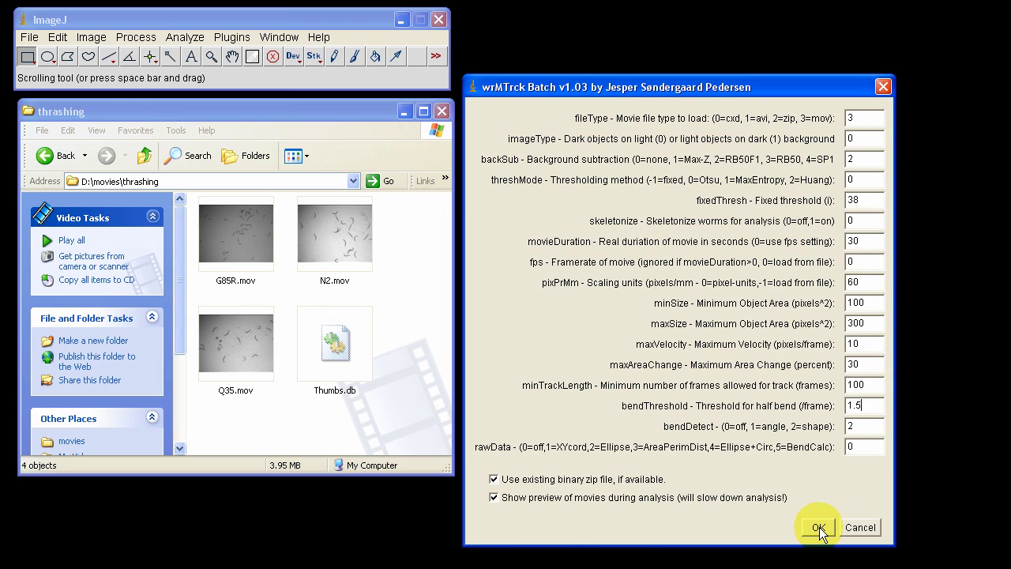
pyautogui.click(818, 526)
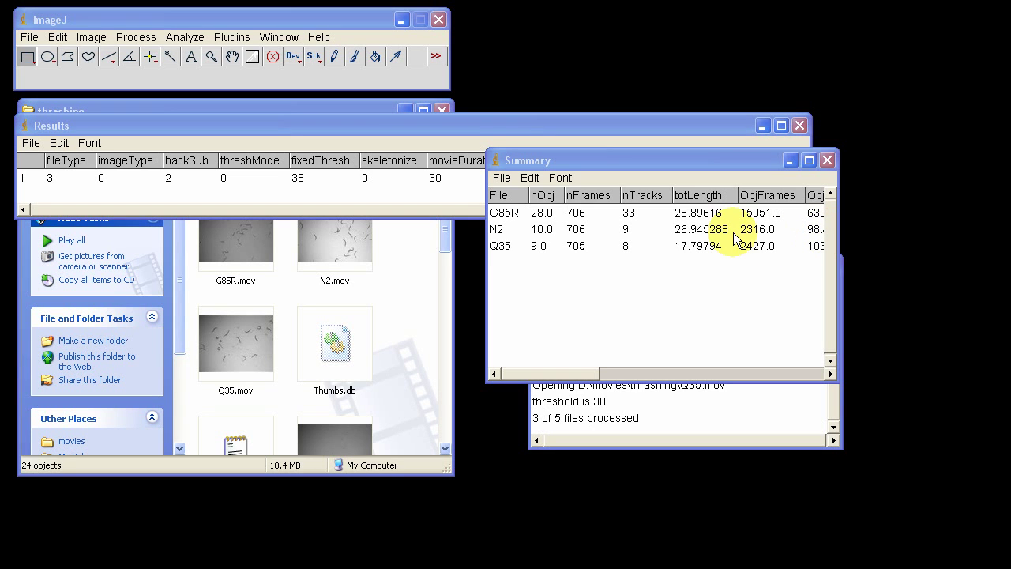
# Reposition and widen the Summary table, then select the N2 and Q35 rows together
pyautogui.moveTo(641, 160); pyautogui.dragTo(632, 206)
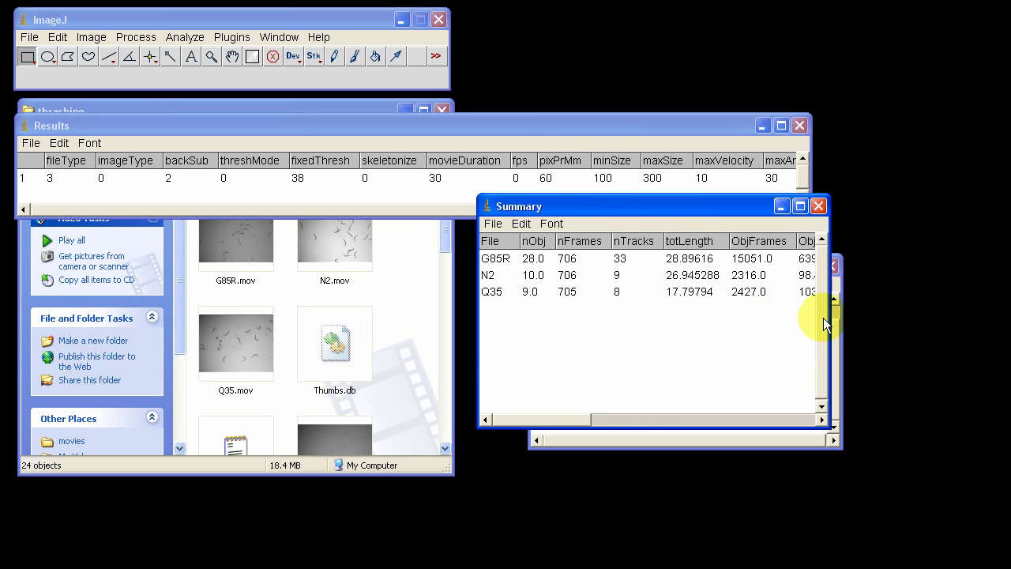
pyautogui.moveTo(829, 315); pyautogui.dragTo(957, 319)
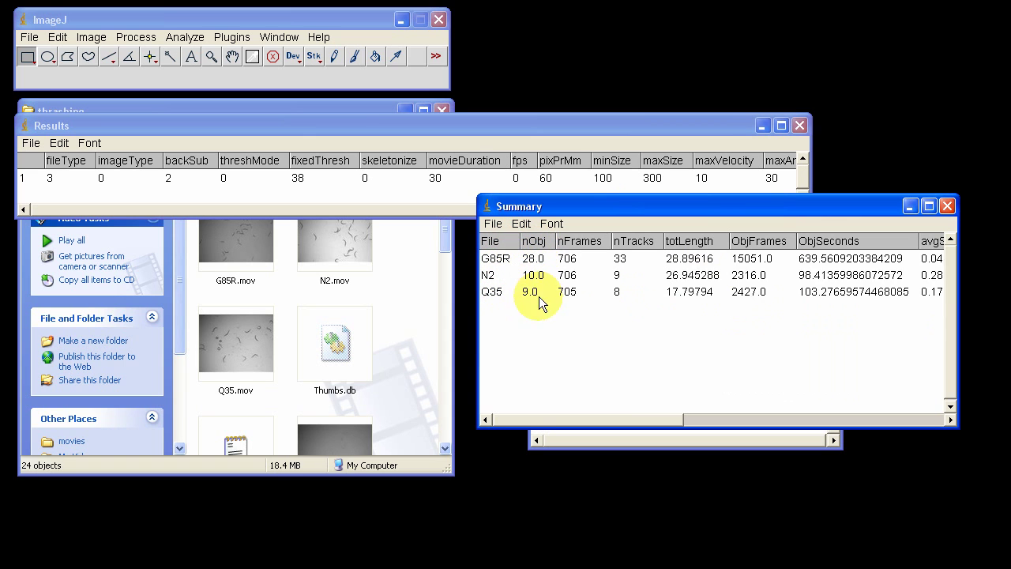
pyautogui.moveTo(625, 297); pyautogui.dragTo(628, 276)
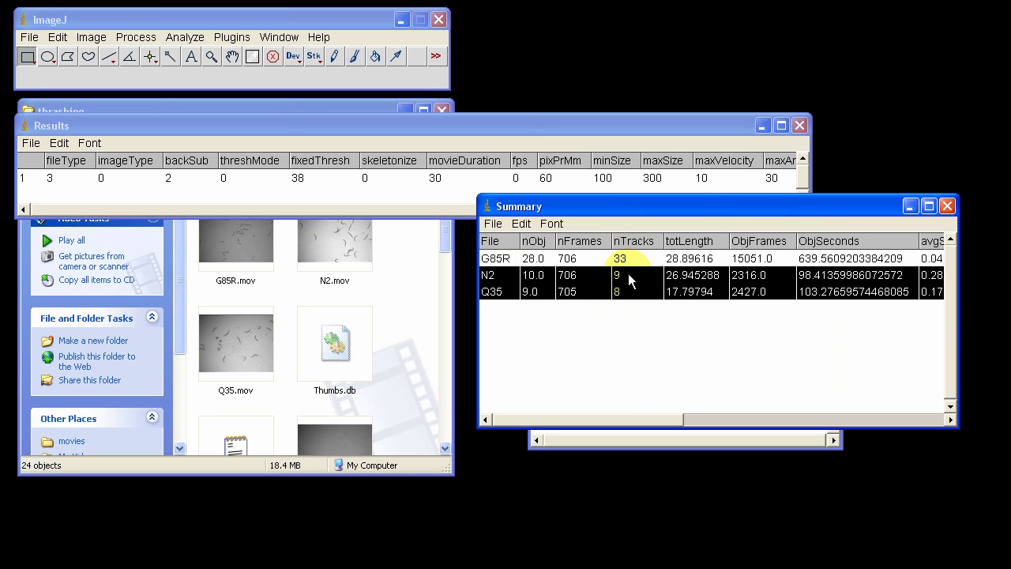
pyautogui.click(489, 273)
pyautogui.click(493, 297)
pyautogui.keyDown('shift'); pyautogui.click(515, 274); pyautogui.keyUp('shift')
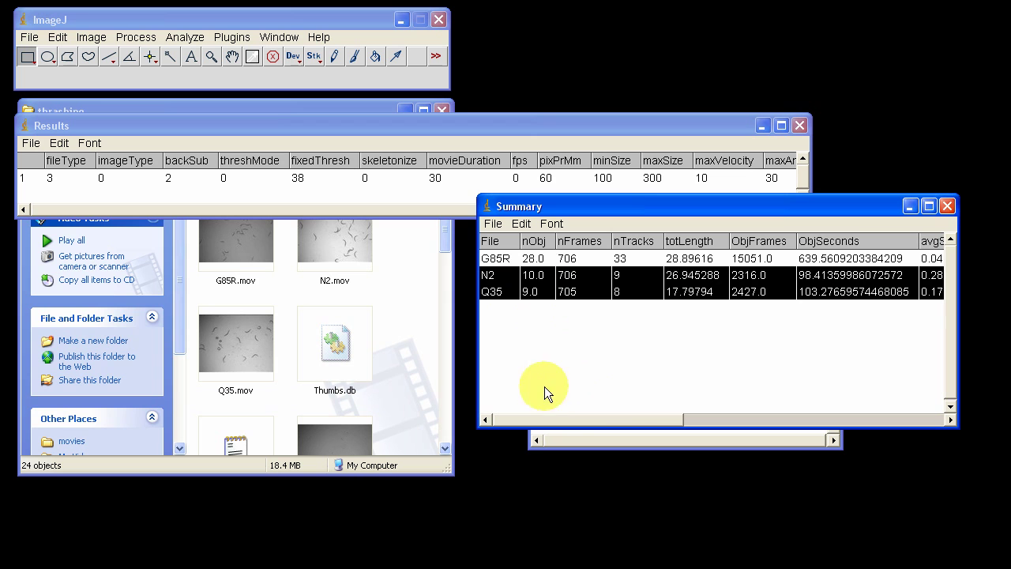
# Show the thrashing folder in Details view, enlarged and sorted by name, with G85R.txt selected
pyautogui.click(446, 246)
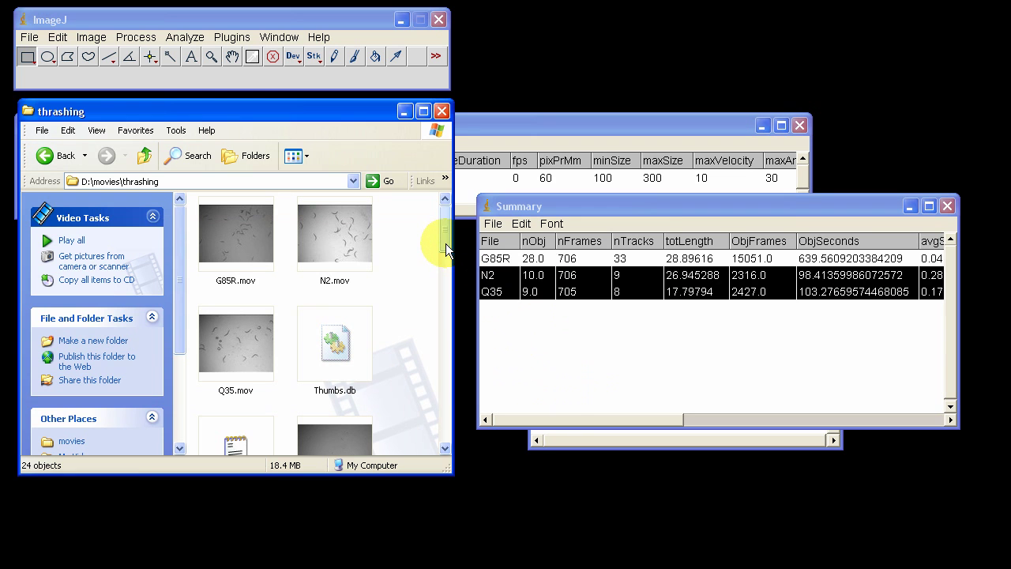
pyautogui.click(300, 155)
pyautogui.click(308, 229)
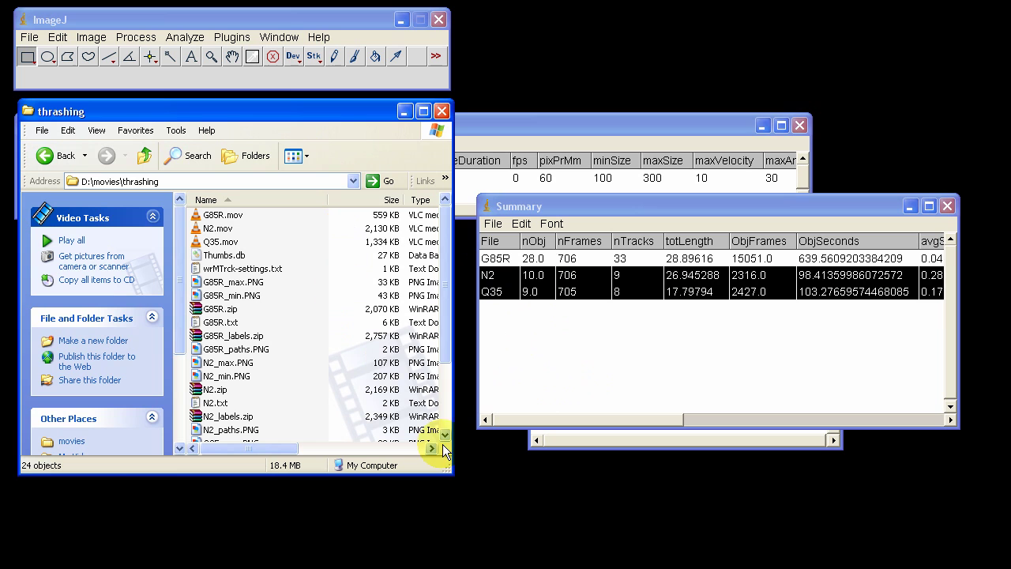
pyautogui.moveTo(446, 466); pyautogui.dragTo(565, 518)
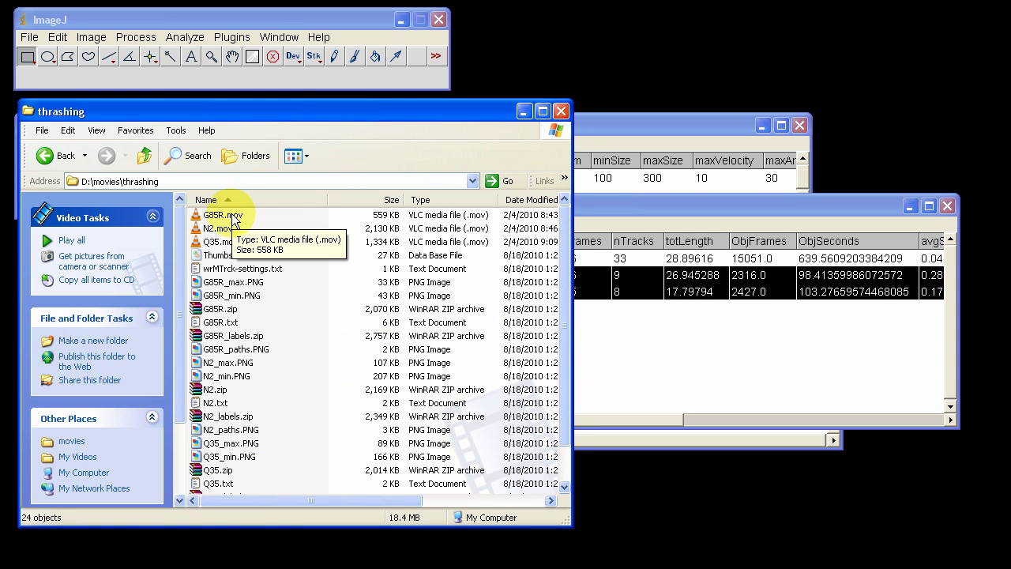
pyautogui.click(251, 199)
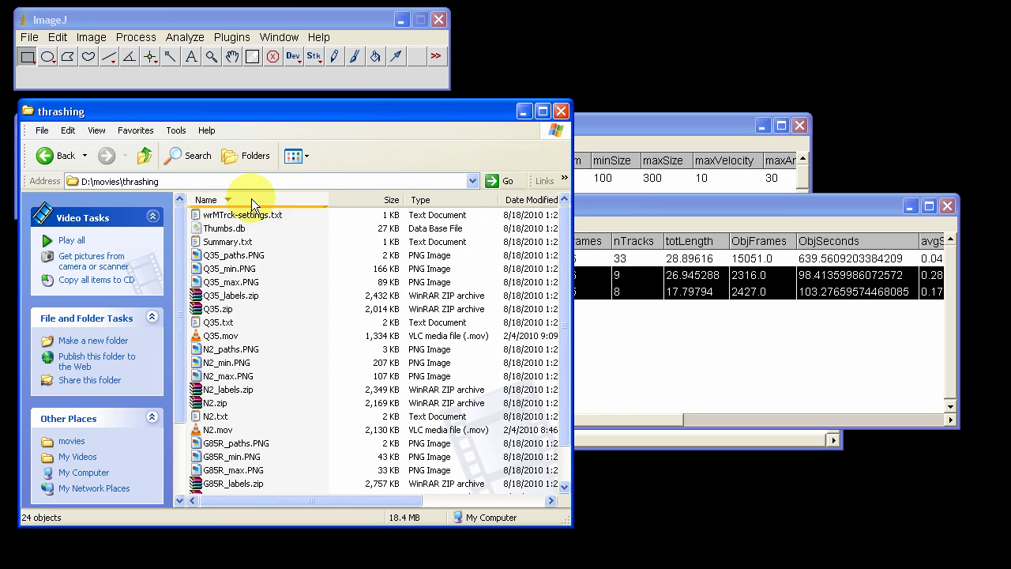
pyautogui.click(252, 199)
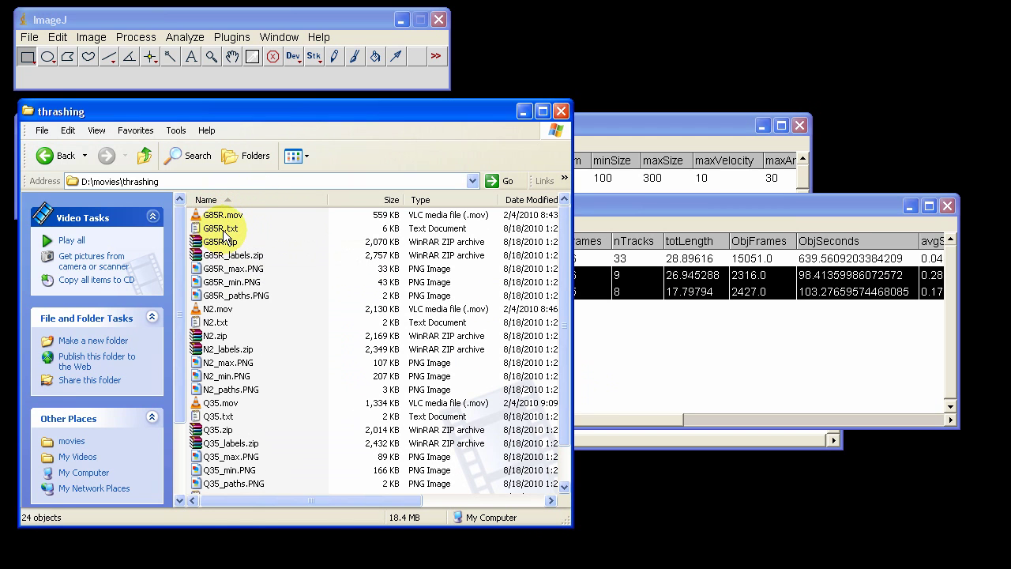
pyautogui.click(225, 230)
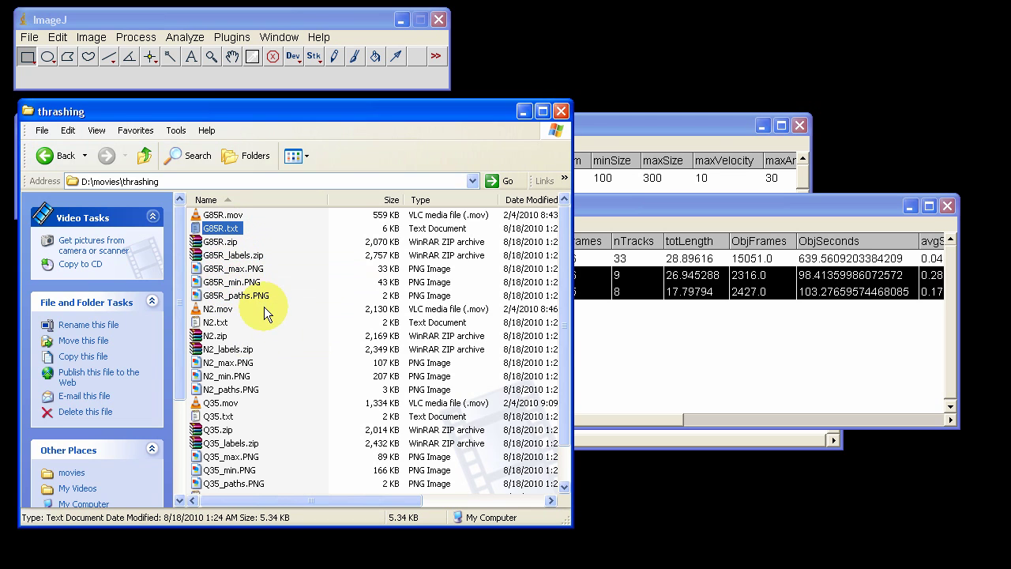
# Open N2_labels.zip in ImageJ, arrange it beside the Summary table, and advance to frame 103
pyautogui.click(263, 324)
pyautogui.moveTo(237, 349); pyautogui.dragTo(253, 79)
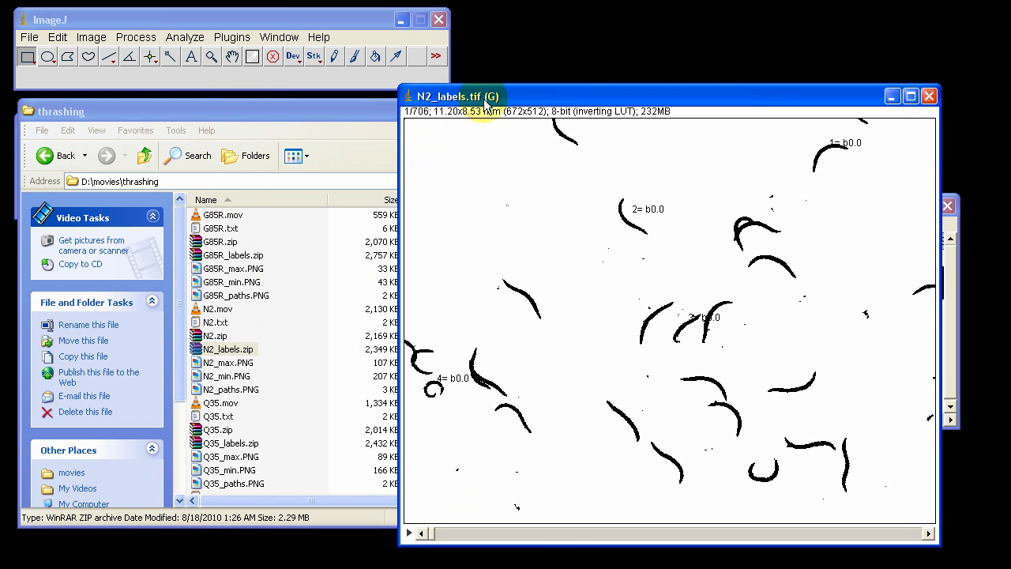
pyautogui.moveTo(492, 98); pyautogui.dragTo(177, 77)
pyautogui.click(662, 211)
pyautogui.moveTo(654, 210); pyautogui.dragTo(722, 254)
pyautogui.click(403, 210)
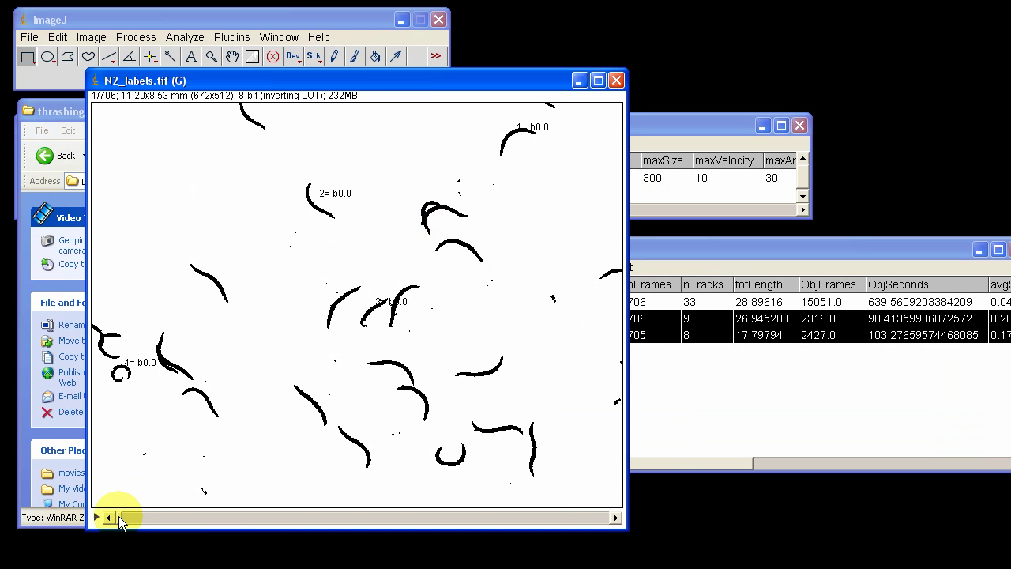
pyautogui.moveTo(114, 515)
pyautogui.mouseDown()
pyautogui.moveTo(190, 515)
pyautogui.moveTo(242, 486)
pyautogui.moveTo(306, 477)
pyautogui.moveTo(233, 476)
pyautogui.moveTo(233, 467)
pyautogui.moveTo(296, 461)
pyautogui.moveTo(539, 483)
pyautogui.moveTo(593, 500)
pyautogui.moveTo(365, 540)
pyautogui.moveTo(241, 544)
pyautogui.moveTo(101, 531)
pyautogui.mouseUp()
# Minimize the N2_labels.tif stack window
pyautogui.click(577, 81)
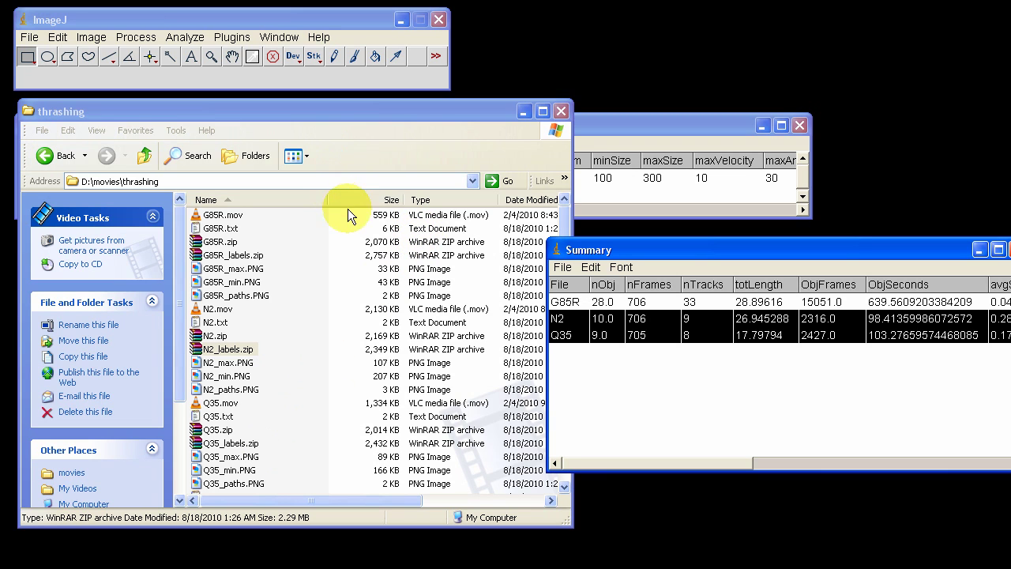
# Relaunch wrMTrck Batch on D:\movies\thrashing, bringing back the saved pixPrMm 60 and maxVelocity 10 settings
pyautogui.click(563, 217)
pyautogui.scroll(-1, 564, 217)
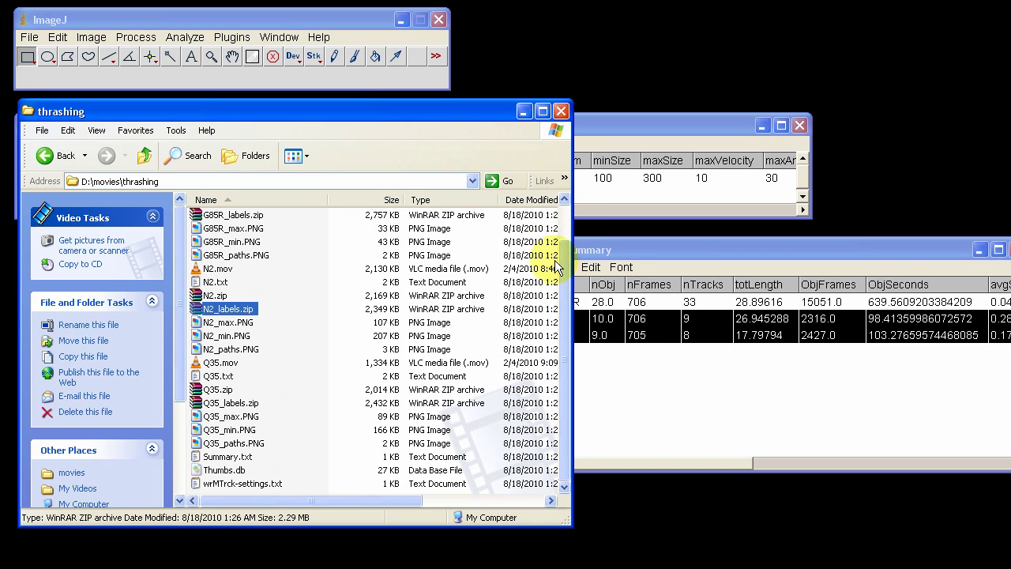
pyautogui.click(232, 38)
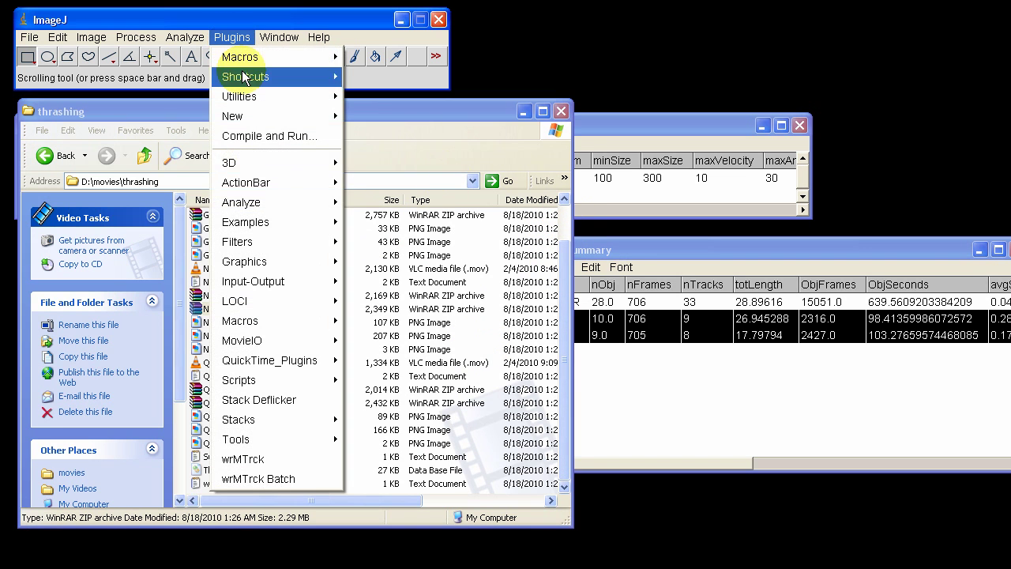
pyautogui.moveTo(282, 261)
pyautogui.click(302, 478)
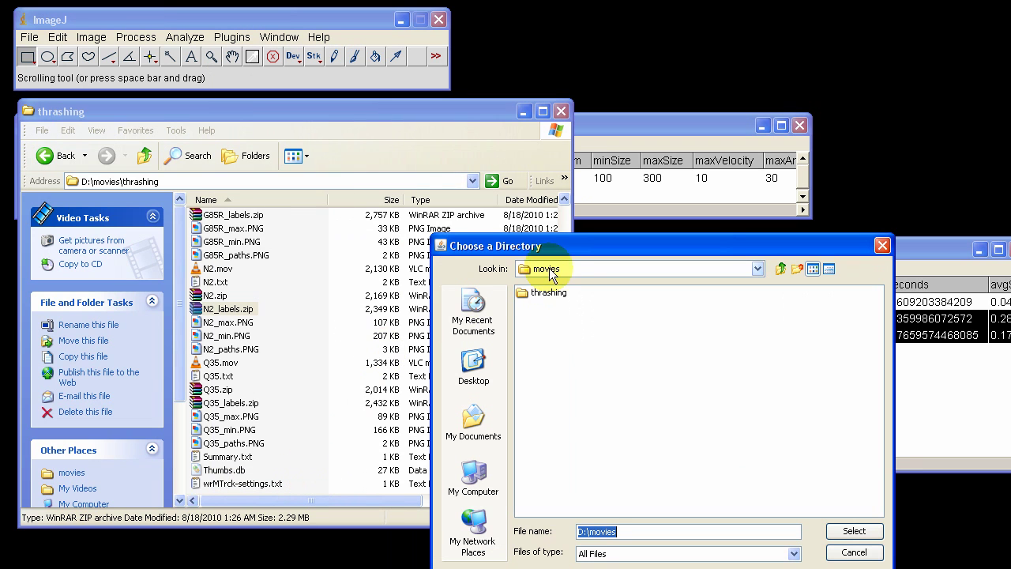
pyautogui.moveTo(554, 251); pyautogui.dragTo(571, 146)
pyautogui.click(555, 186)
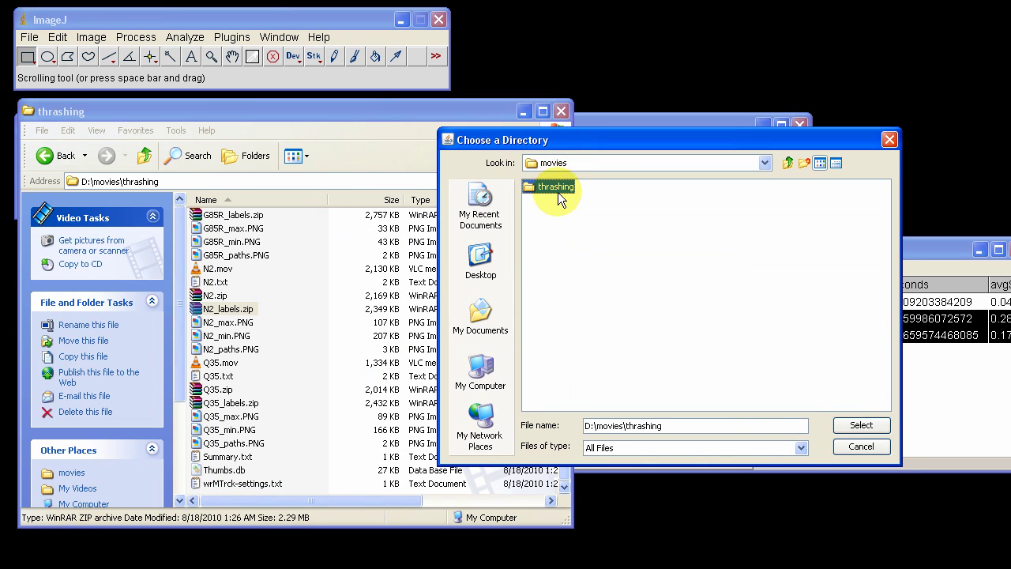
pyautogui.click(860, 427)
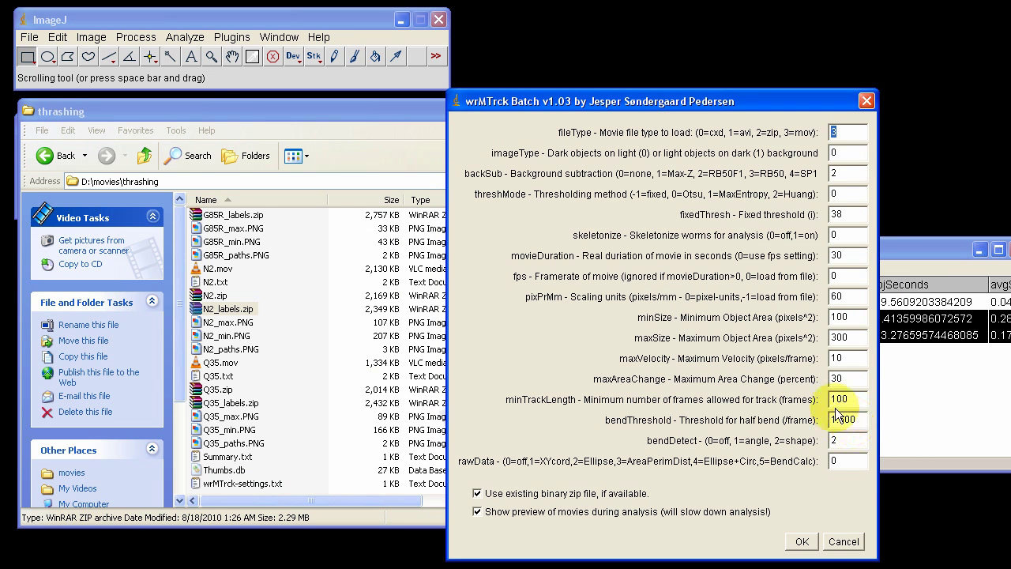
# Reposition the wrMTrck Batch dialog and set maxSize to 400, other parameters unchanged
pyautogui.moveTo(594, 101); pyautogui.dragTo(615, 69)
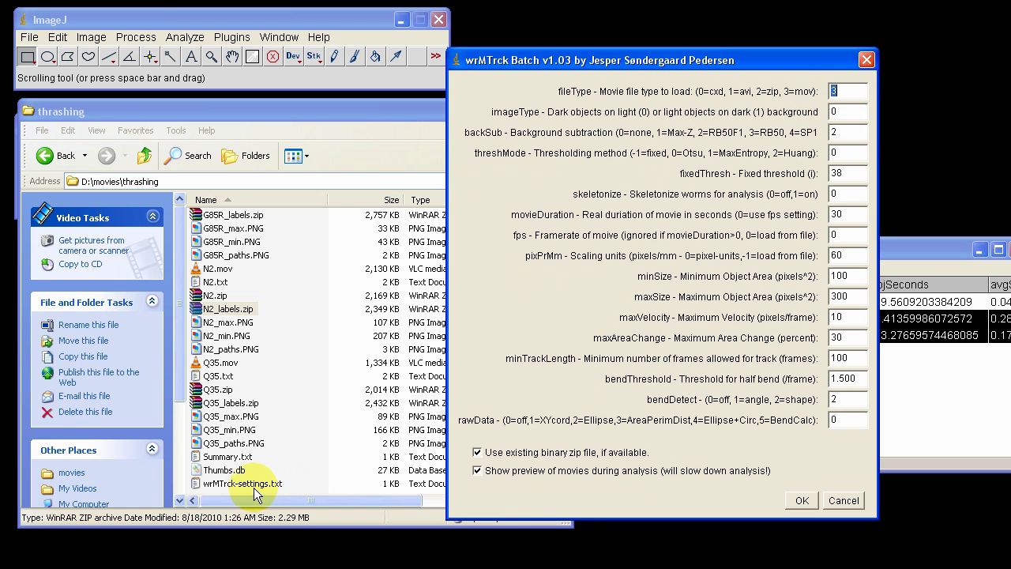
pyautogui.click(296, 487)
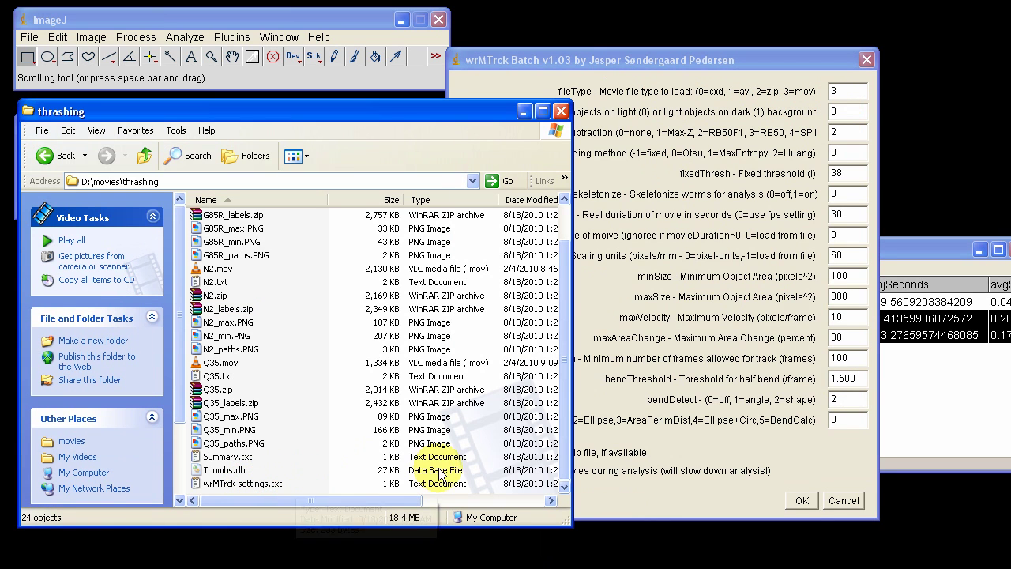
pyautogui.click(674, 370)
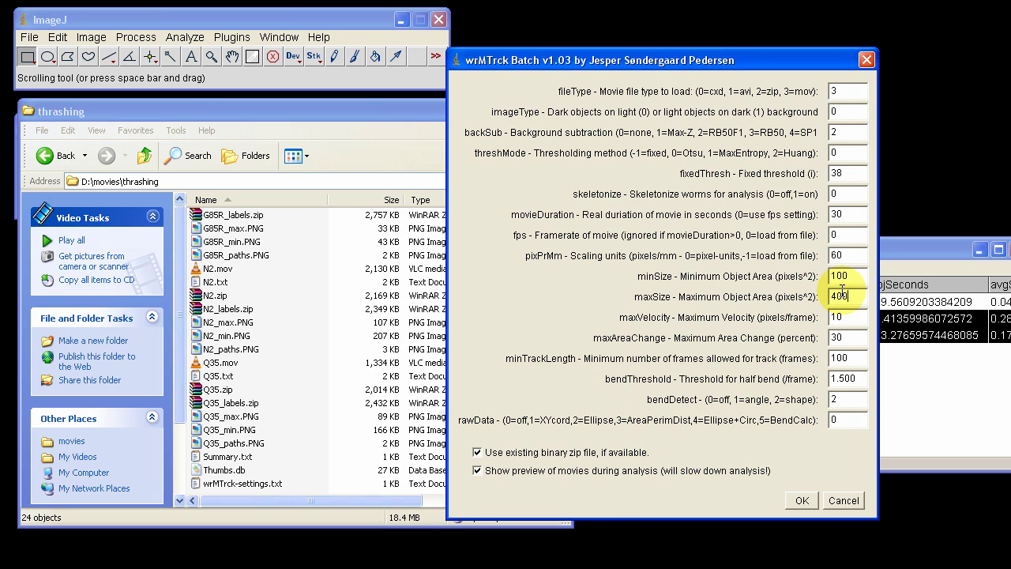
pyautogui.moveTo(676, 61); pyautogui.dragTo(716, 57)
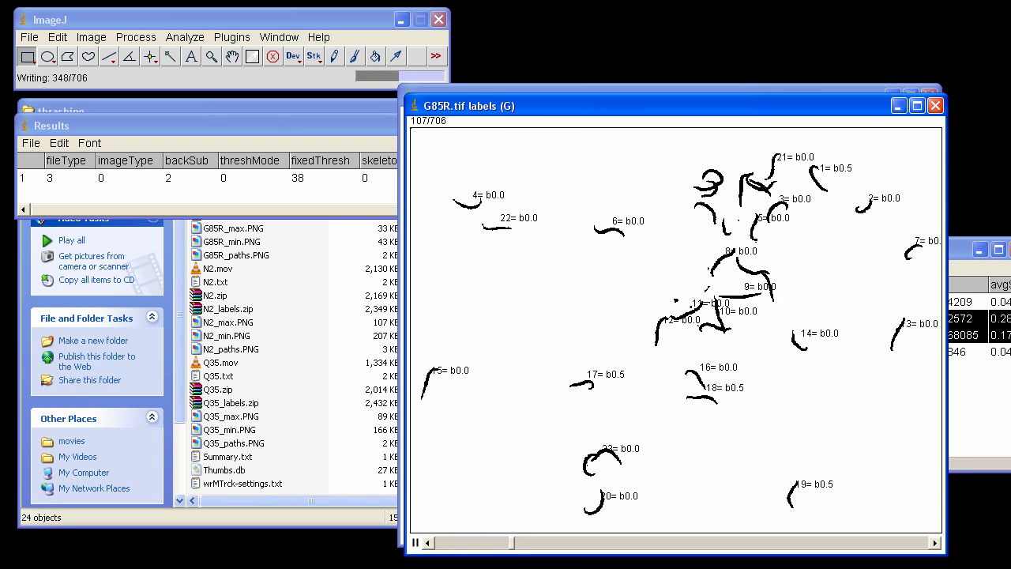
# Move the Summary table left, select the first- and second-run G85R rows, and widen it
pyautogui.moveTo(958, 250); pyautogui.dragTo(472, 273)
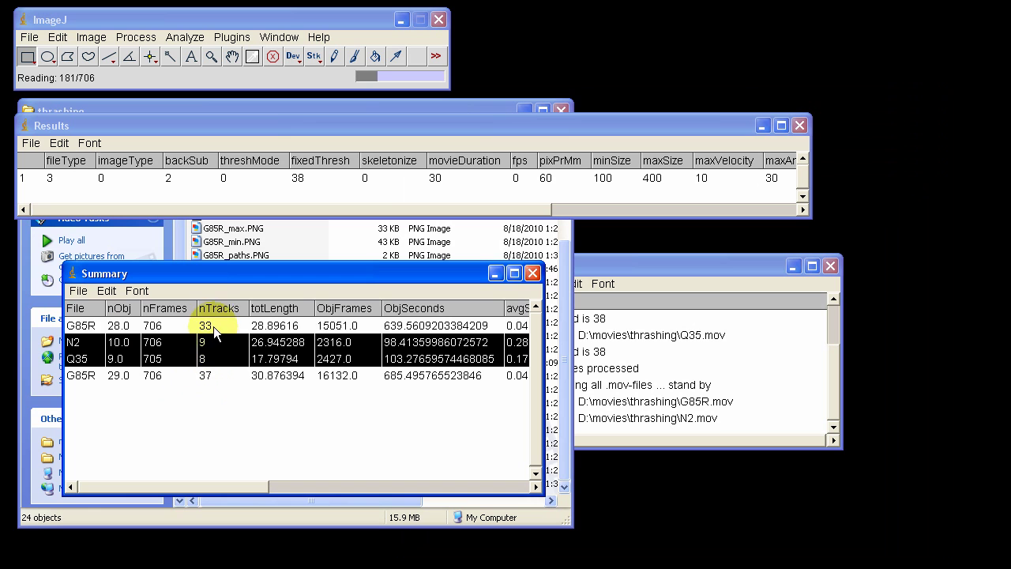
pyautogui.click(212, 325)
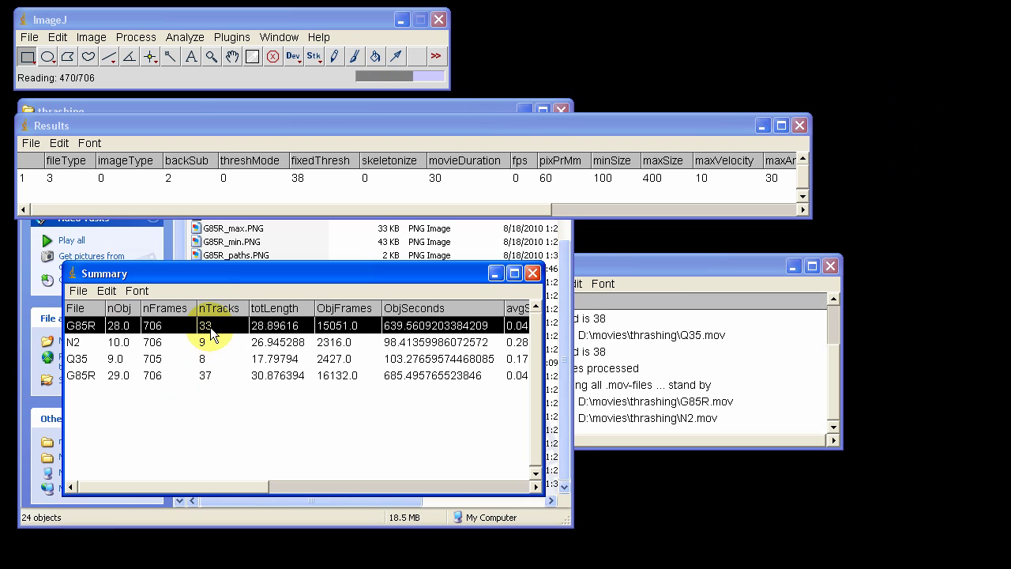
pyautogui.click(211, 377)
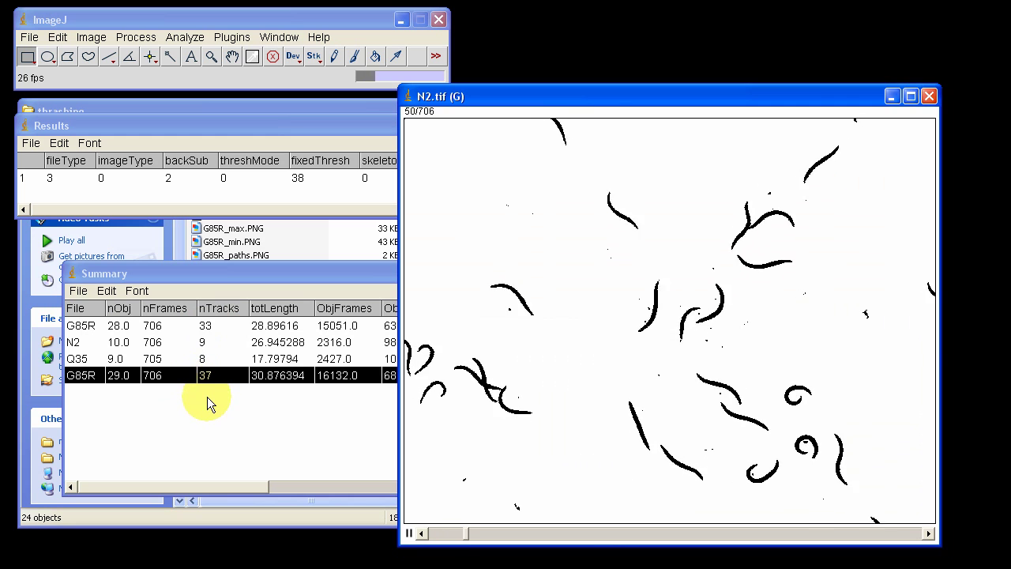
pyautogui.click(207, 396)
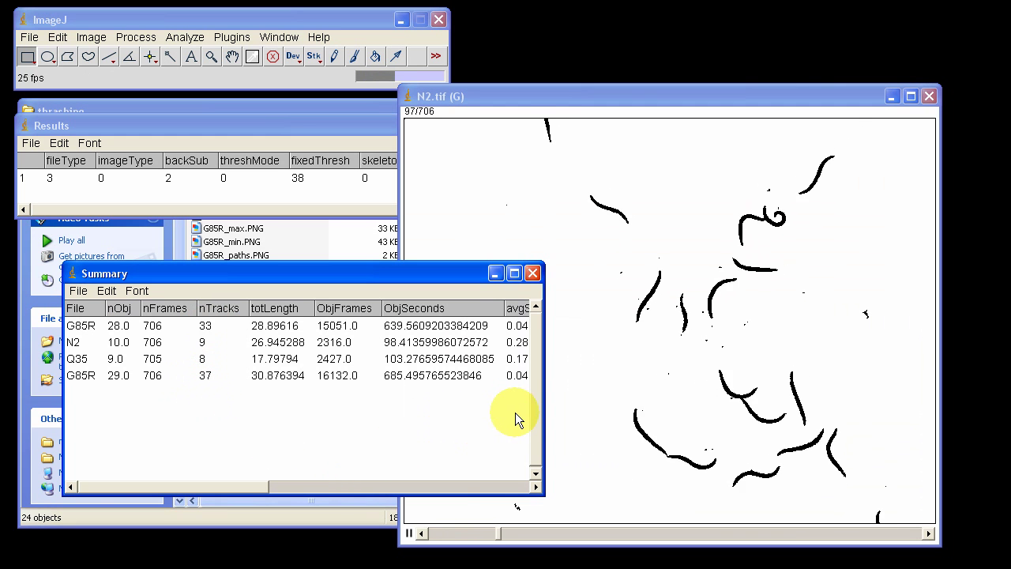
pyautogui.moveTo(544, 408); pyautogui.dragTo(822, 397)
pyautogui.moveTo(677, 277); pyautogui.dragTo(761, 314)
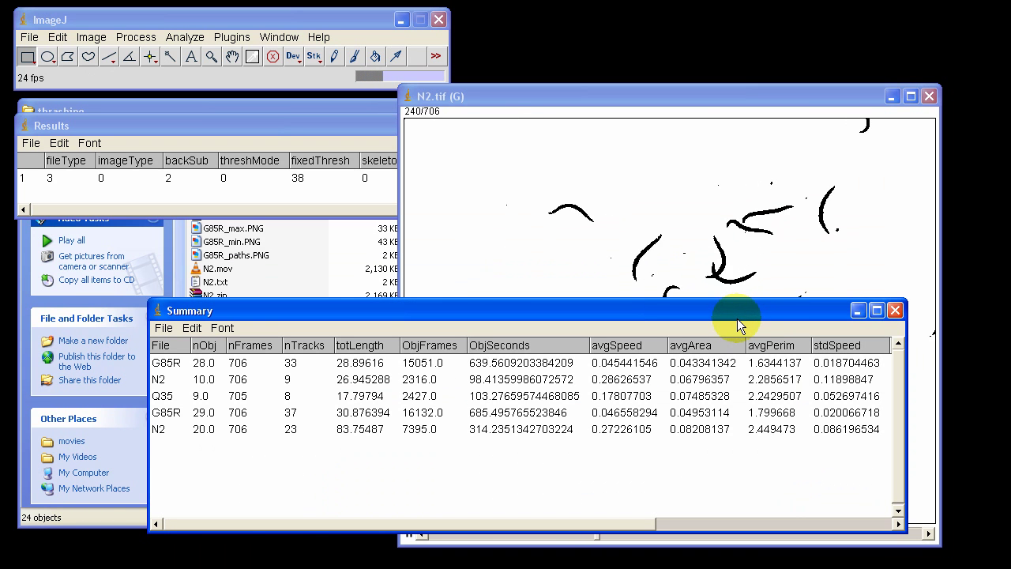
# Raise the N2 movie window, then shift the Summary table up-left and enlarge it rightward
pyautogui.moveTo(681, 96); pyautogui.dragTo(687, 41)
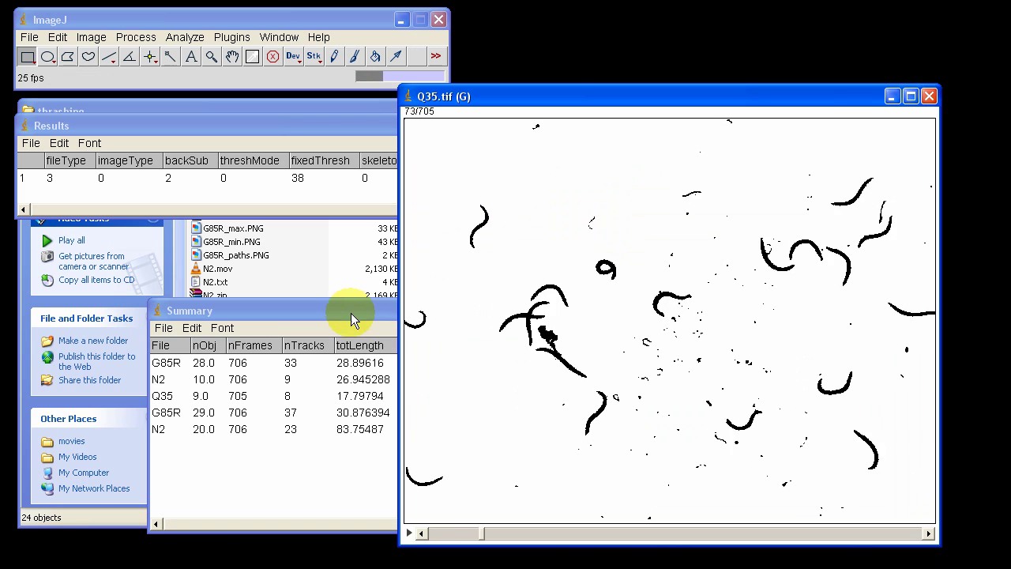
pyautogui.click(345, 308)
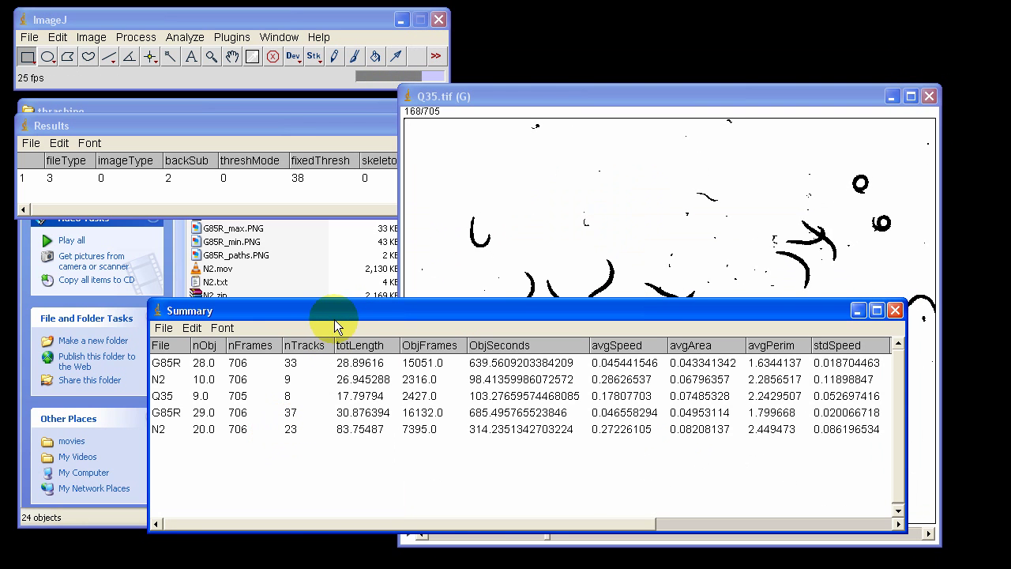
pyautogui.moveTo(336, 314); pyautogui.dragTo(215, 241)
pyautogui.moveTo(780, 460); pyautogui.dragTo(1001, 479)
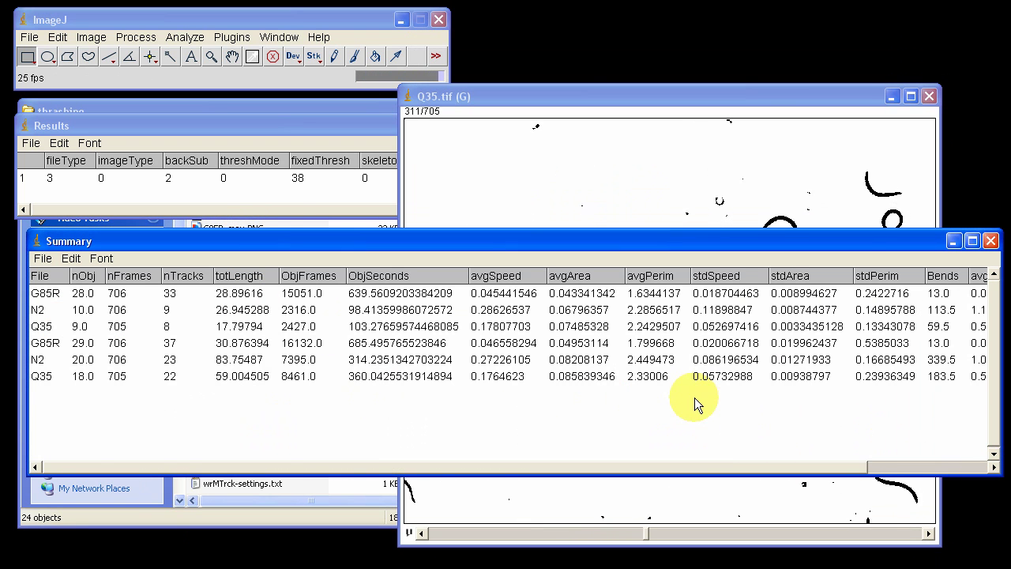
# Select the second-run G85R, N2 and Q35 rows in the Summary table to compare with the first run
pyautogui.click(358, 260)
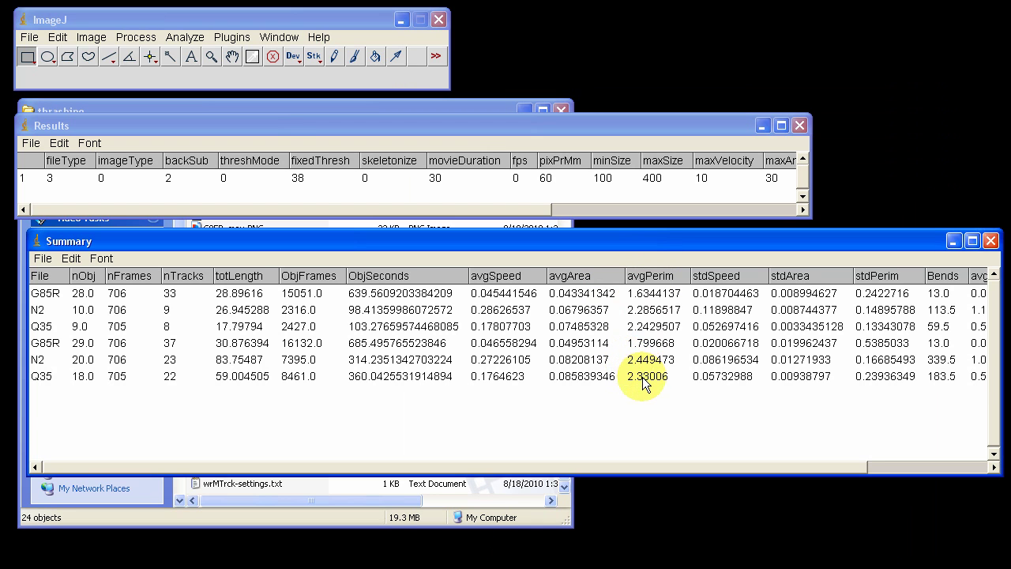
pyautogui.moveTo(642, 383); pyautogui.dragTo(641, 365)
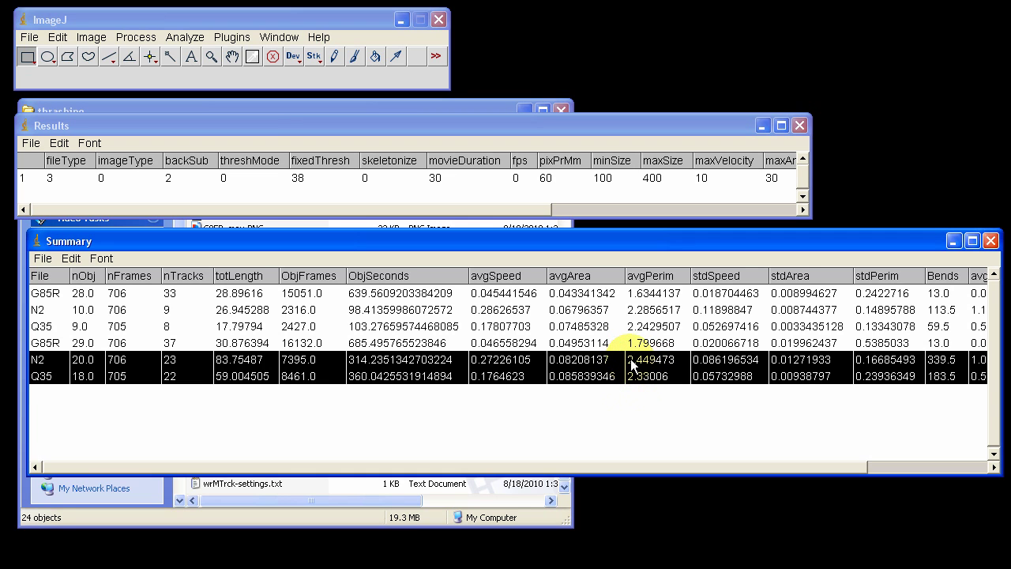
pyautogui.click(625, 362)
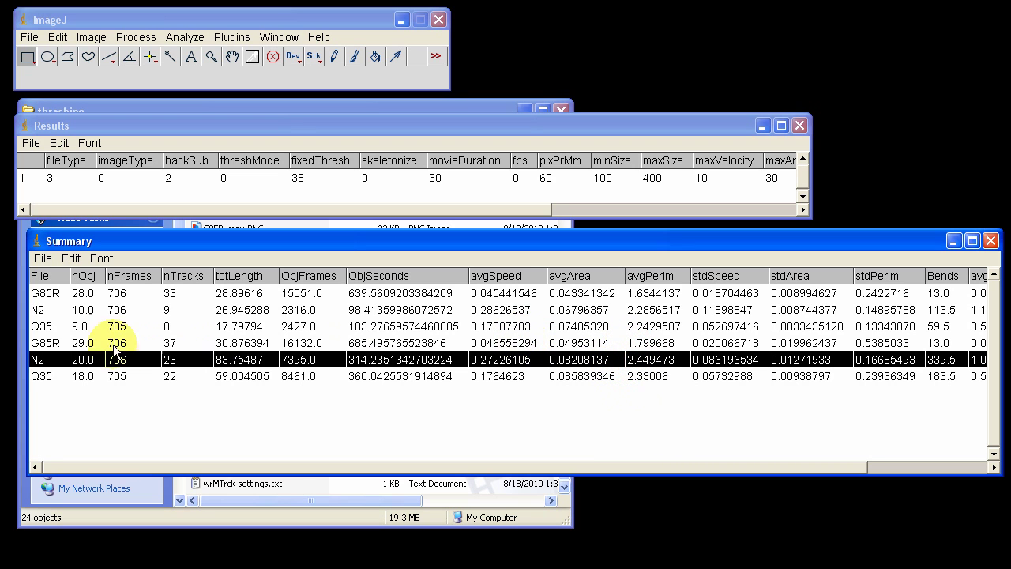
pyautogui.click(89, 344)
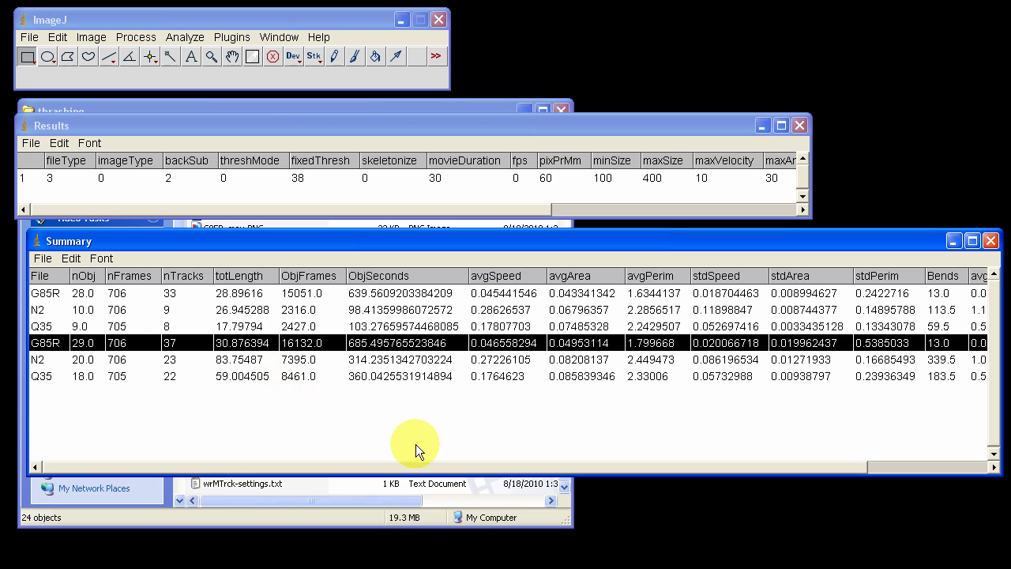
# Compare Bends, avgBBPS and stdBBPS; second-run avgBBPS: G85R 0.016507506, N2 1.0763886, Q35 0.59334004
pyautogui.moveTo(305, 463); pyautogui.dragTo(500, 476)
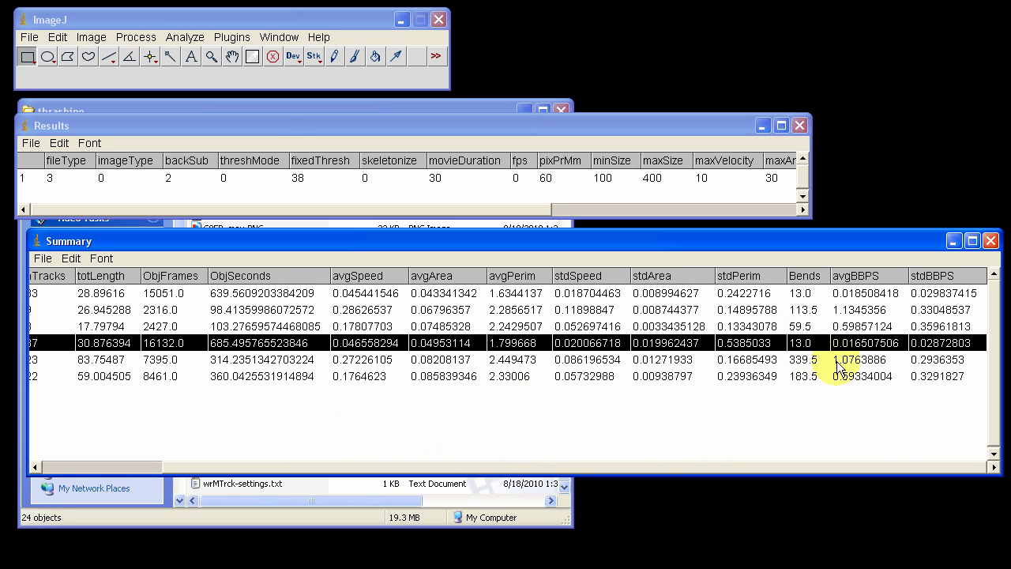
pyautogui.click(859, 359)
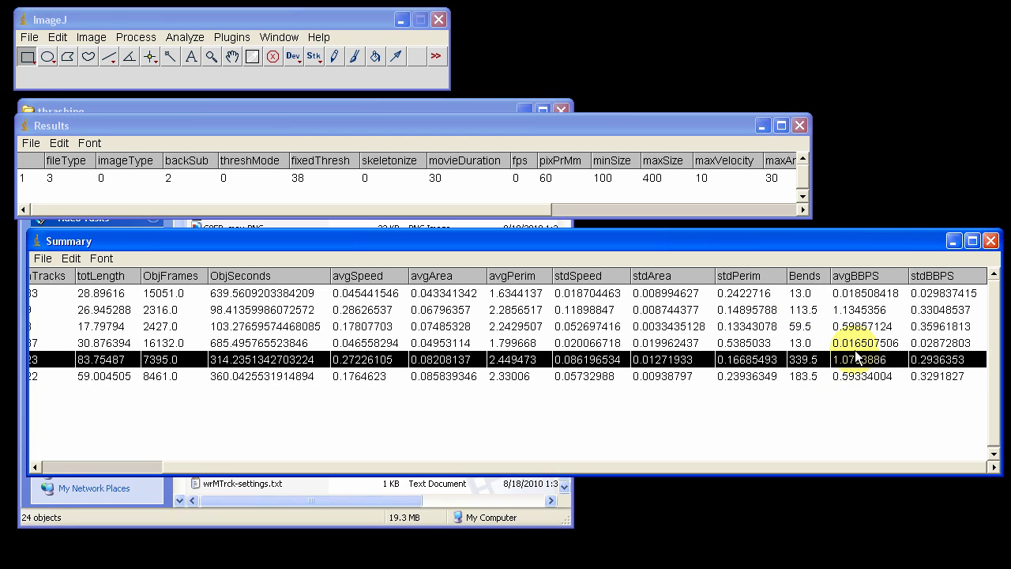
pyautogui.click(858, 343)
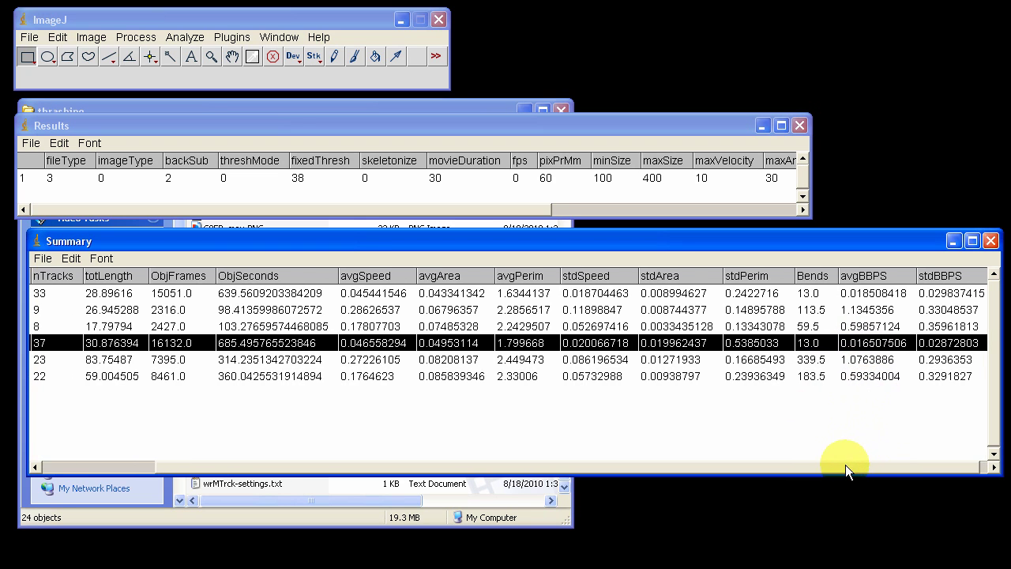
pyautogui.moveTo(845, 464); pyautogui.dragTo(650, 466)
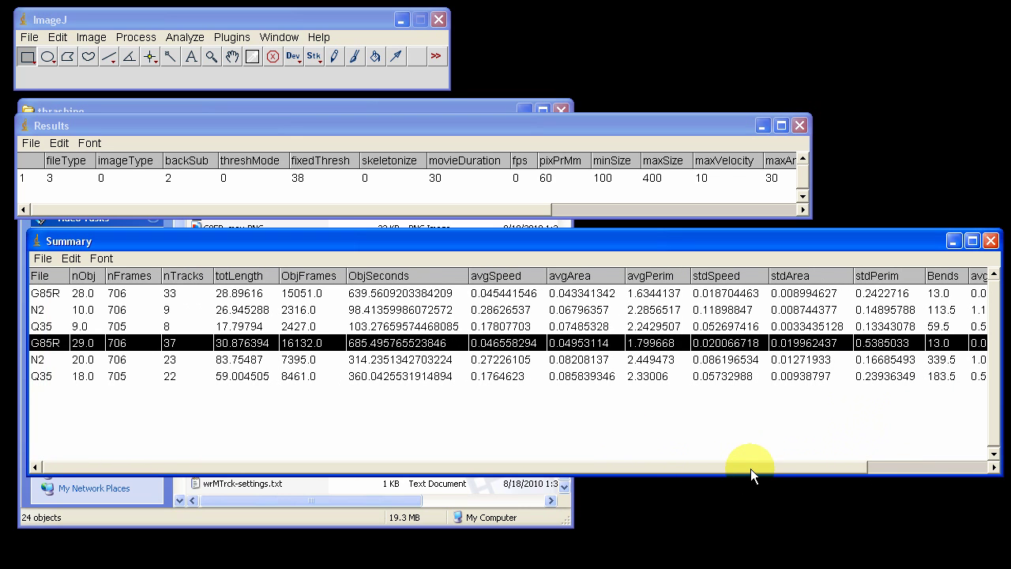
pyautogui.moveTo(751, 468); pyautogui.dragTo(911, 475)
pyautogui.click(845, 376)
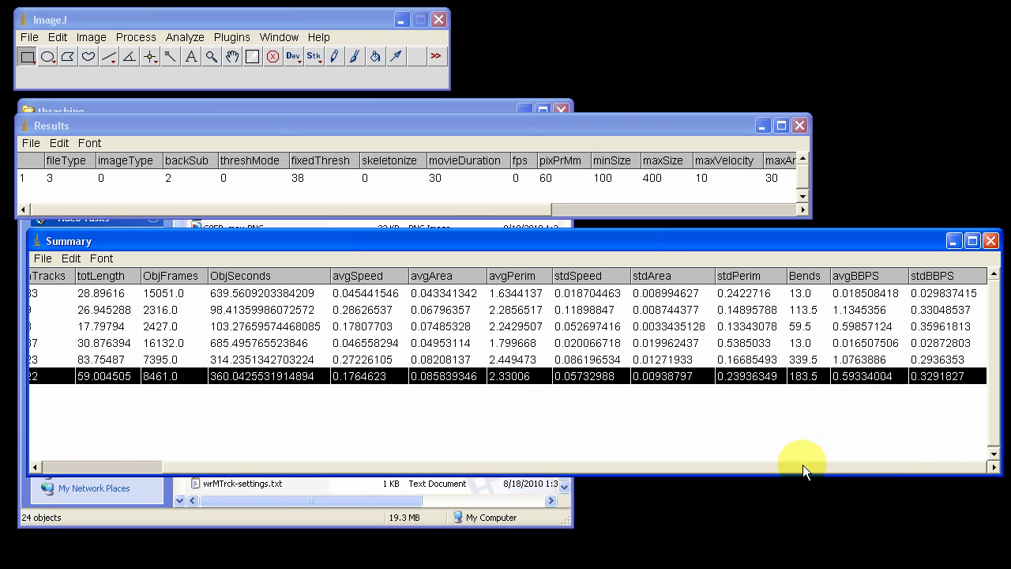
pyautogui.moveTo(802, 464); pyautogui.dragTo(674, 467)
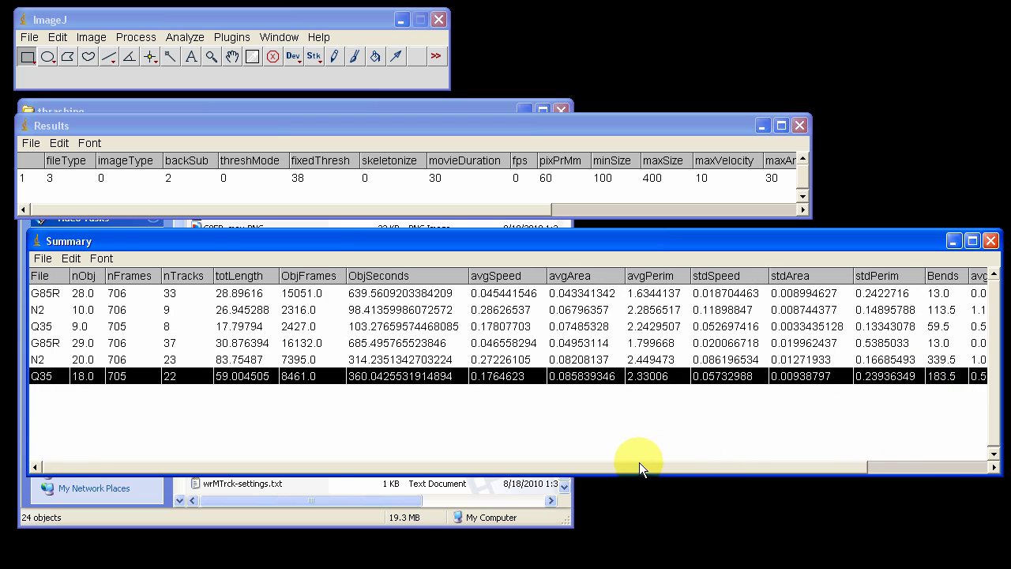
# Drag N2_labels.zip from the thrashing folder into ImageJ, opening the 706-frame N2_labels.tif stack
pyautogui.click(495, 486)
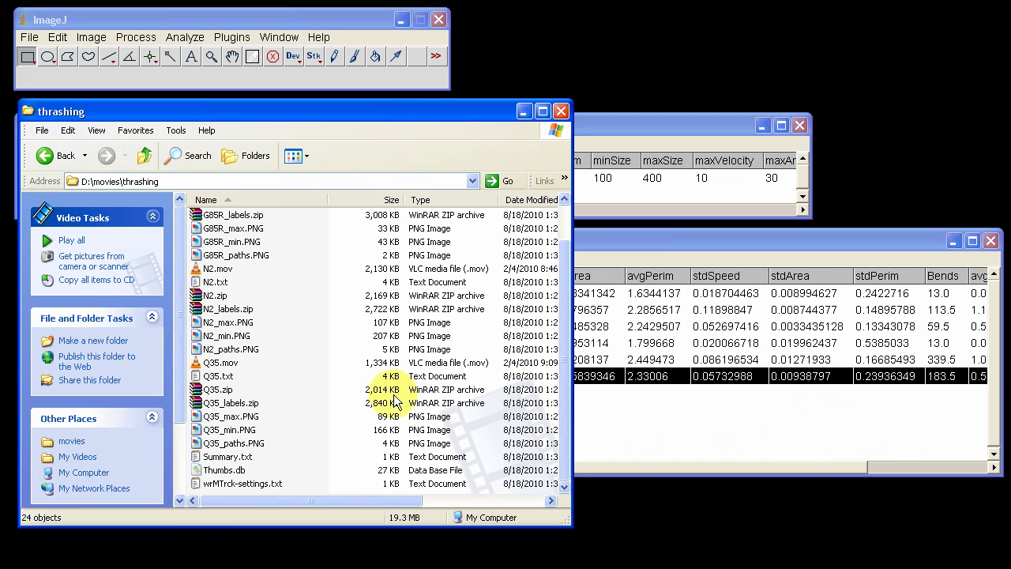
pyautogui.click(238, 404)
pyautogui.moveTo(238, 311); pyautogui.dragTo(228, 82)
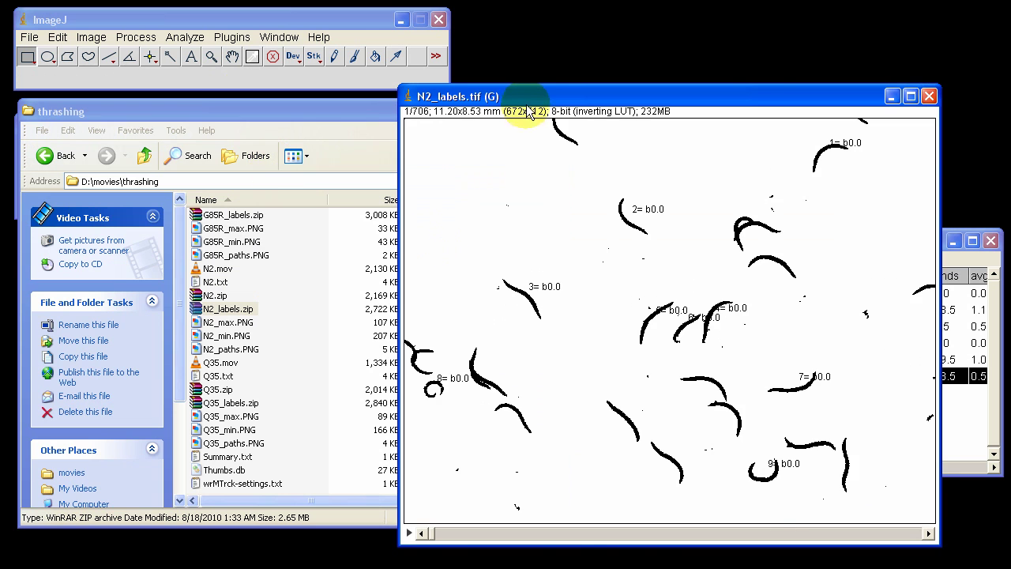
pyautogui.moveTo(528, 111); pyautogui.dragTo(350, 84)
pyautogui.moveTo(248, 505)
pyautogui.mouseDown()
pyautogui.moveTo(515, 491)
pyautogui.moveTo(319, 522)
pyautogui.moveTo(332, 521)
pyautogui.moveTo(382, 514)
pyautogui.moveTo(226, 505)
pyautogui.moveTo(261, 512)
pyautogui.mouseUp()
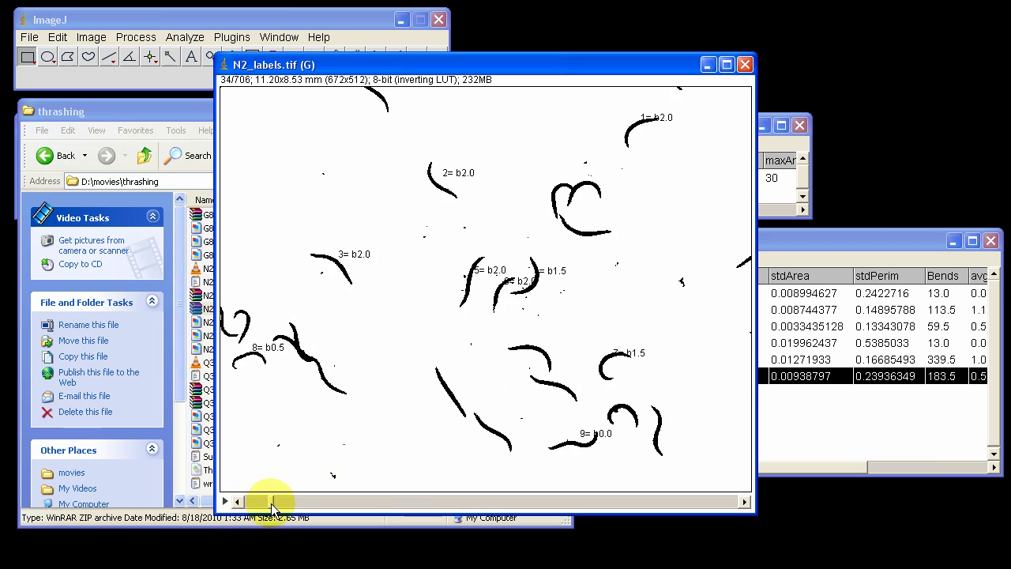
# Advance N2_labels.tif to about frame 659/706, where worm 2 reads 34.0 bends and worm 3 32.5
pyautogui.moveTo(272, 503); pyautogui.dragTo(702, 487)
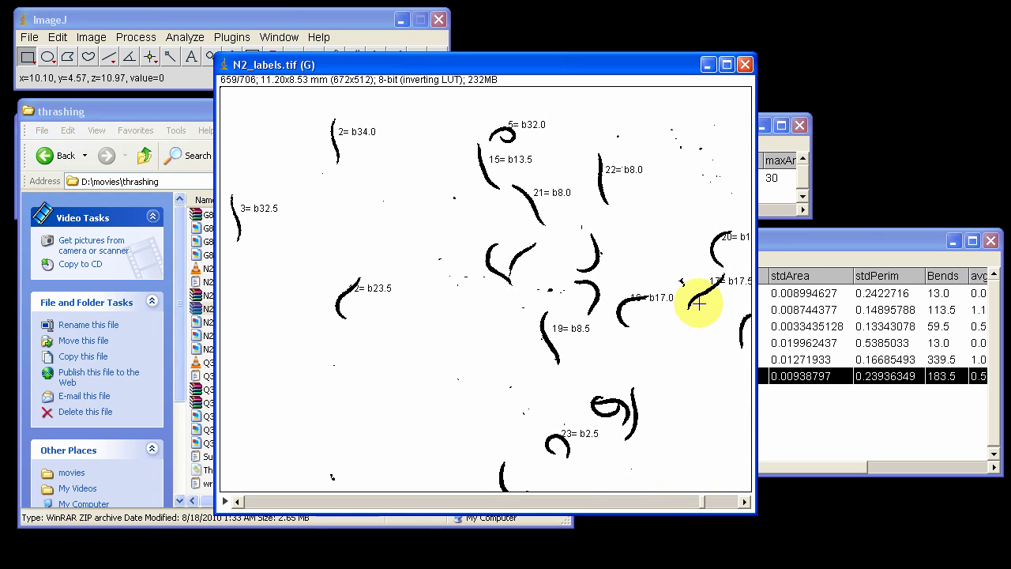
pyautogui.click(905, 199)
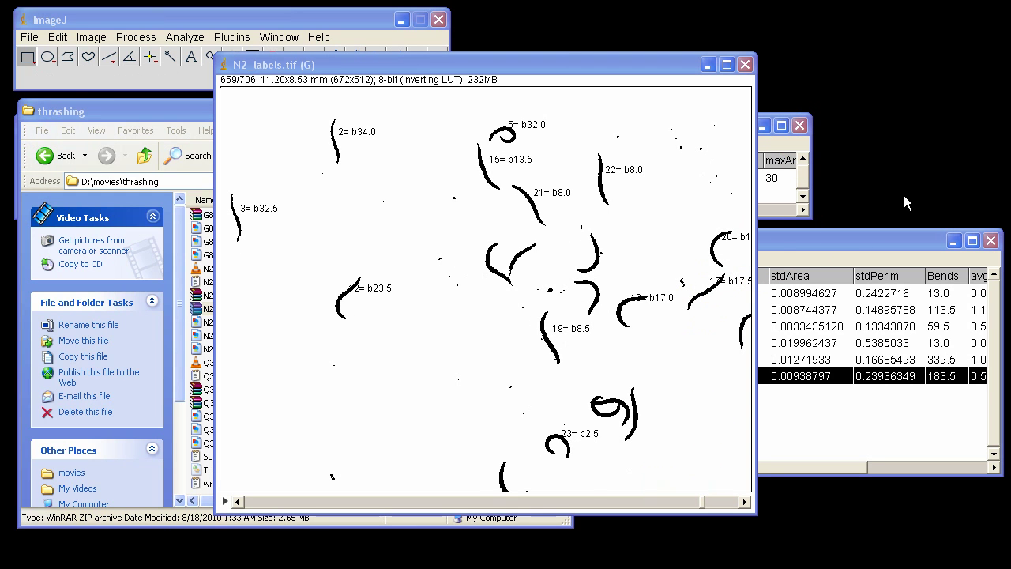